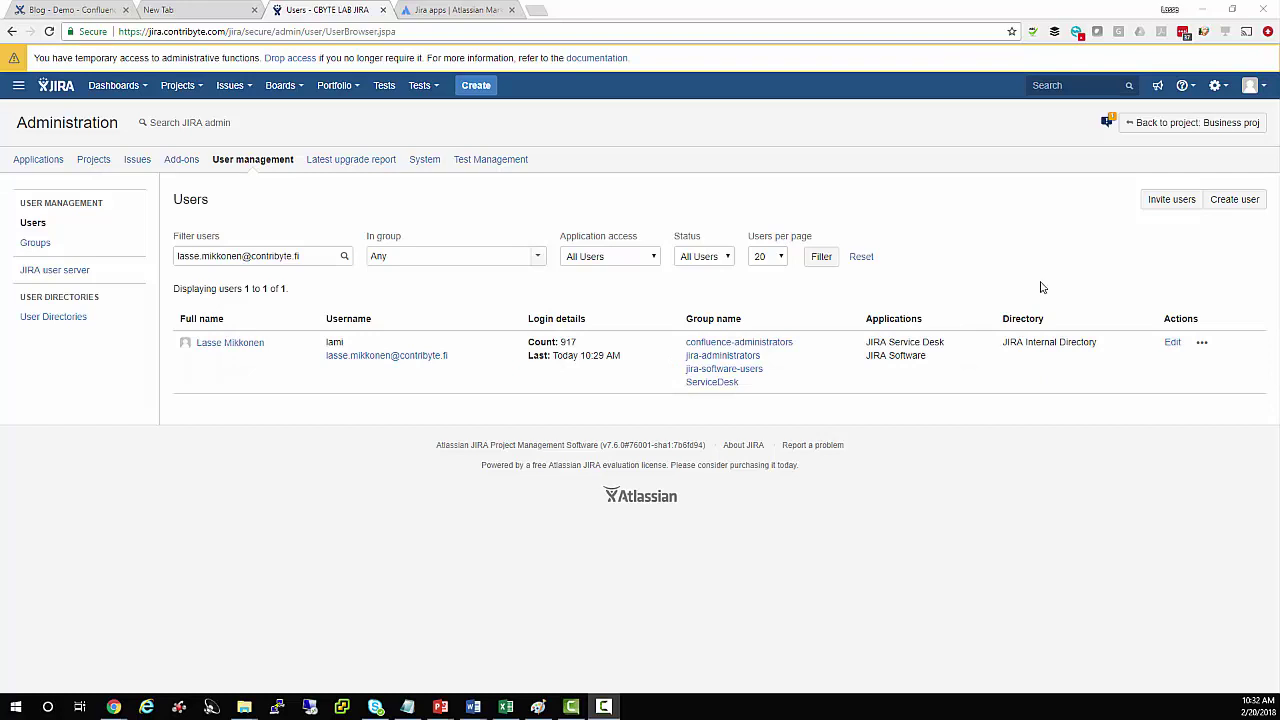
Step: Check the editable profile fields of the listed user without saving changes, and open the user's account details
left_click(1172, 343)
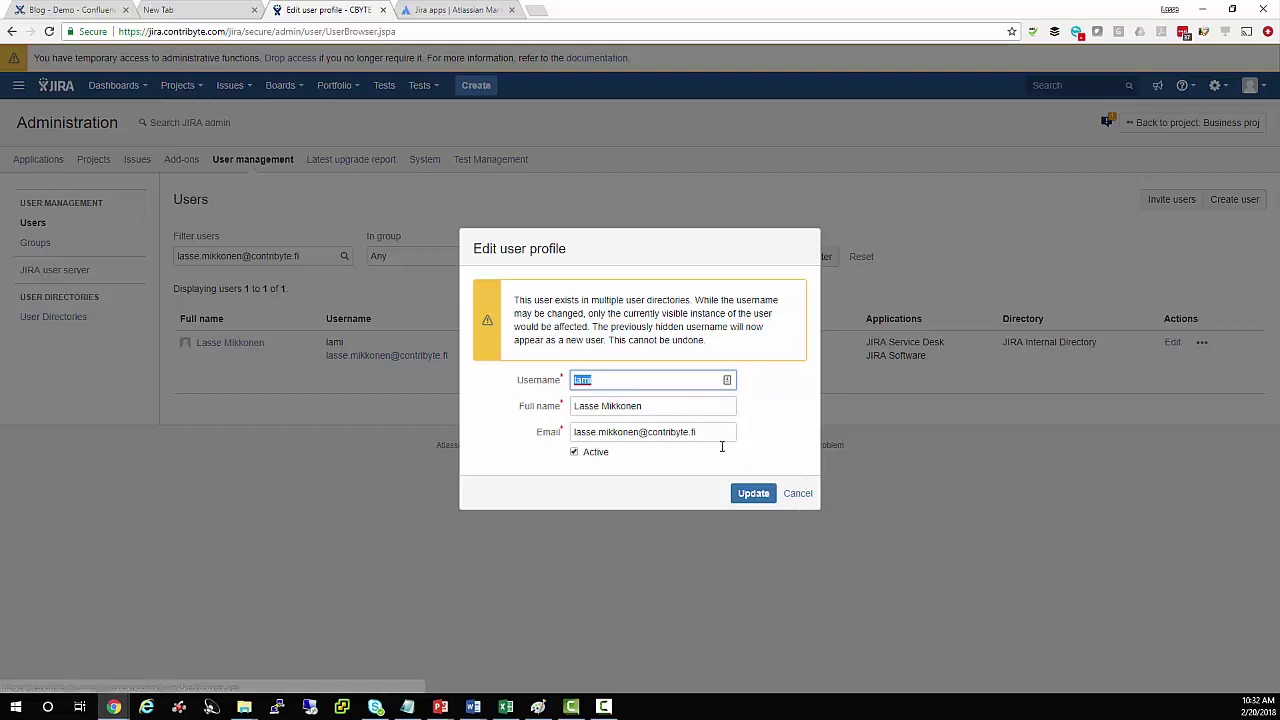
left_click(798, 495)
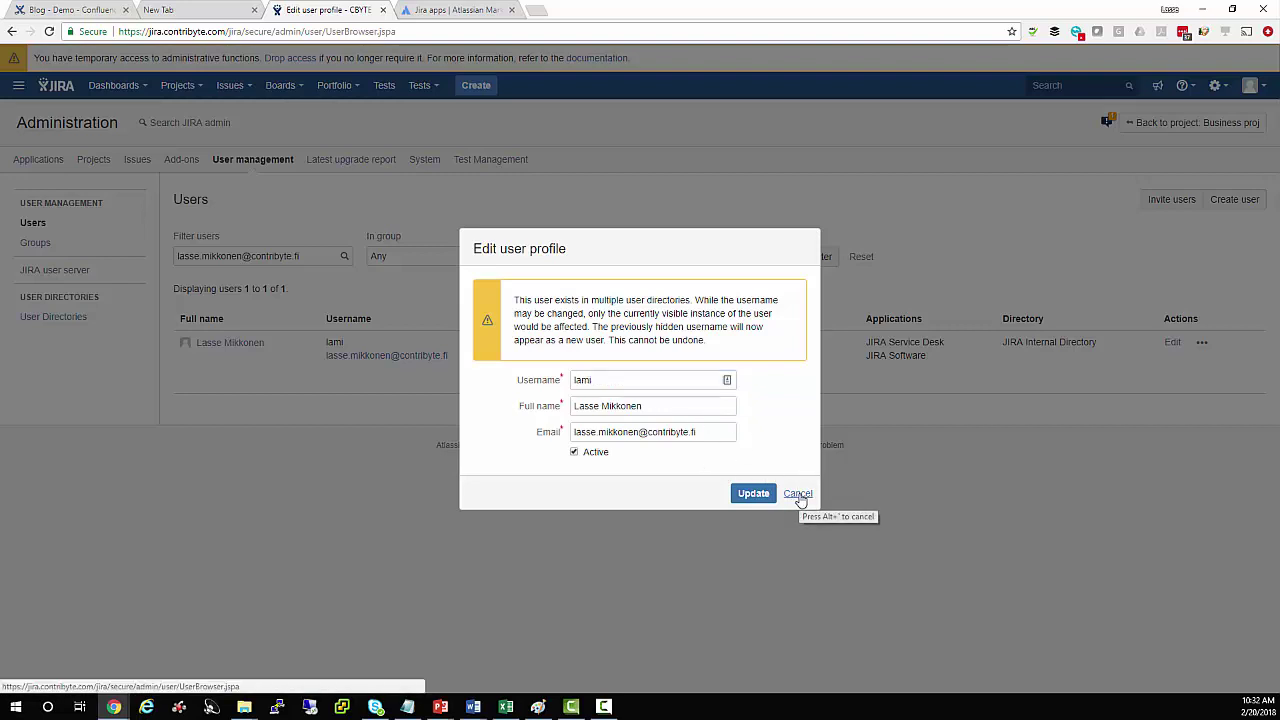
left_click(242, 348)
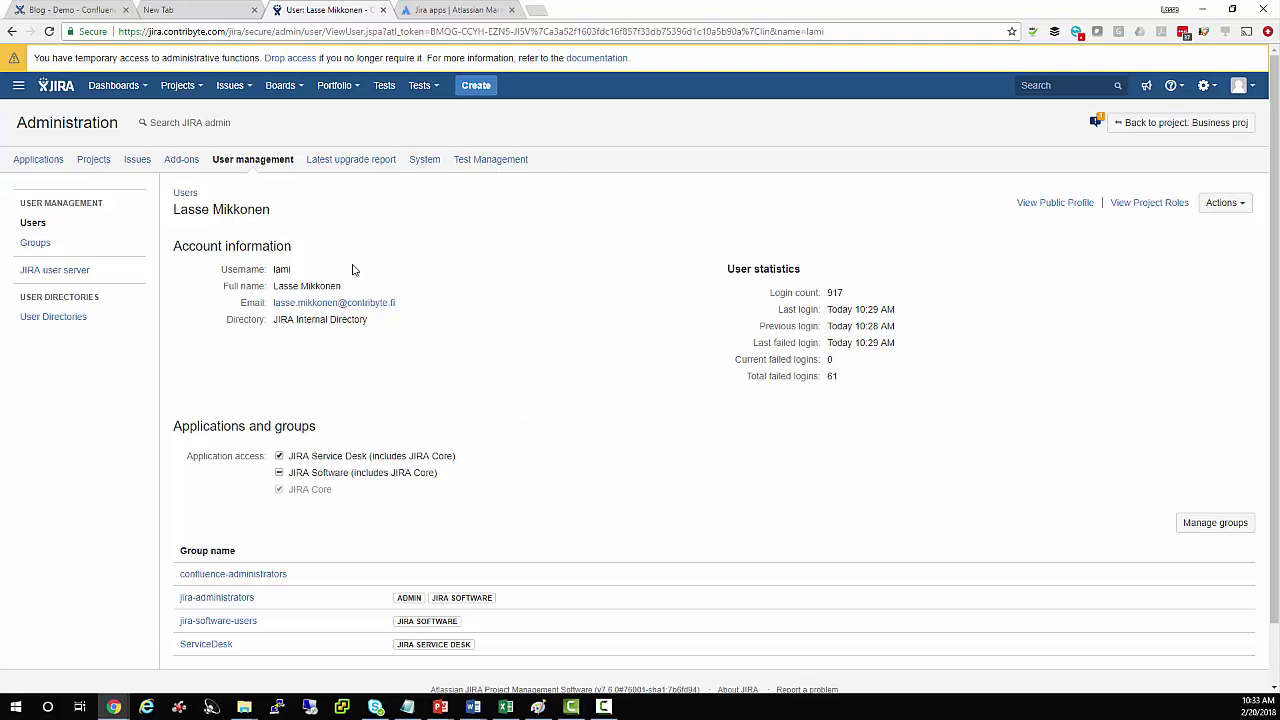
Step: Switch to Atlassian Marketplace, compare the Confluence and Jira apps matching "metadata", and open the Metadata for Jira listing
left_click(455, 12)
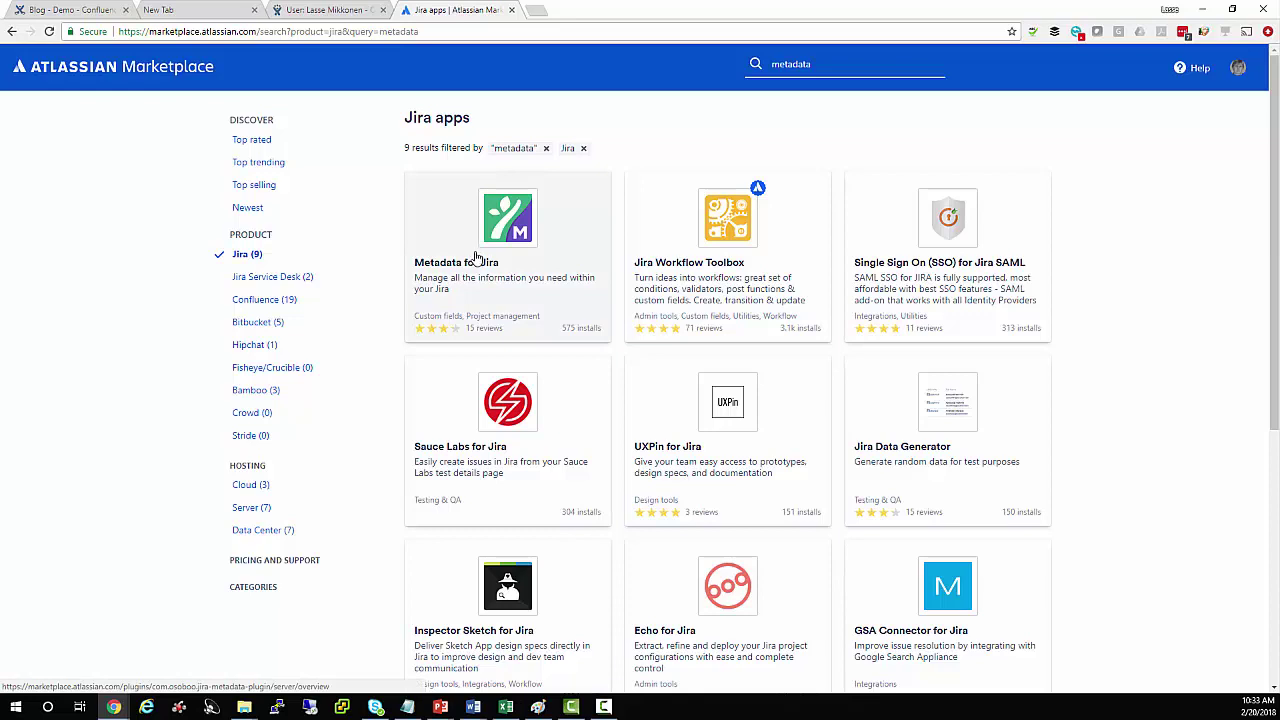
left_click(270, 300)
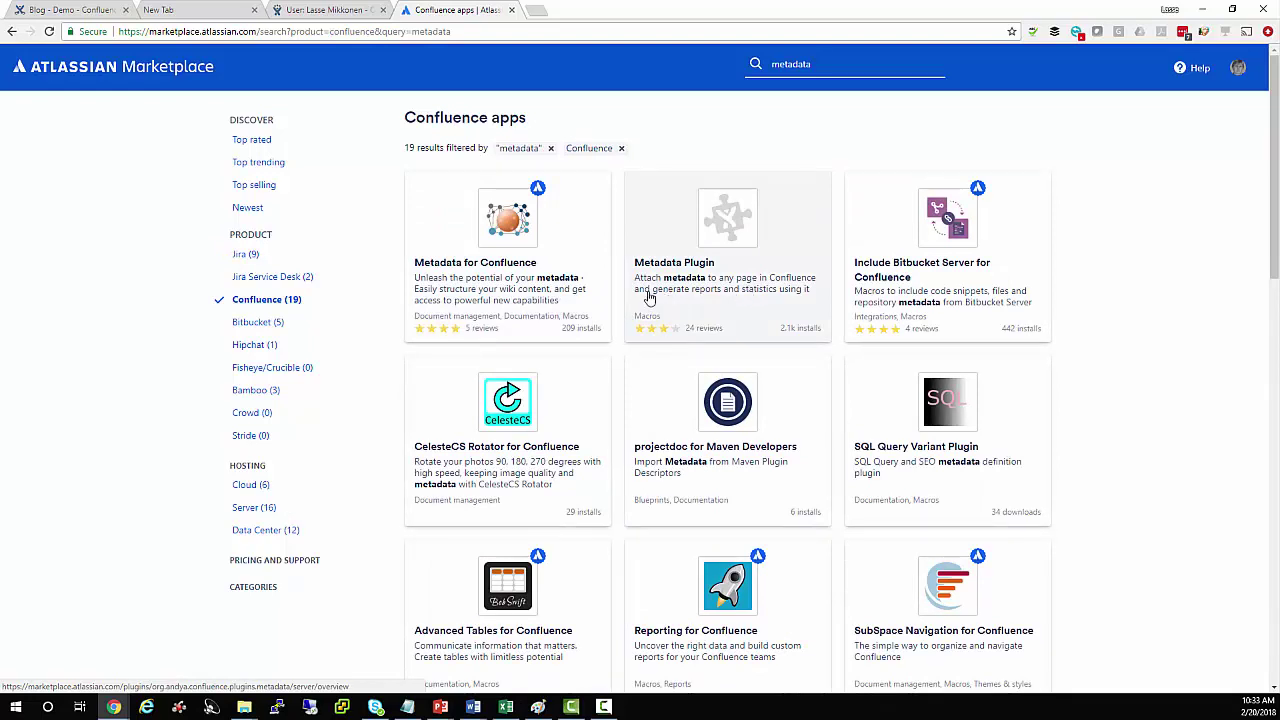
left_click(246, 255)
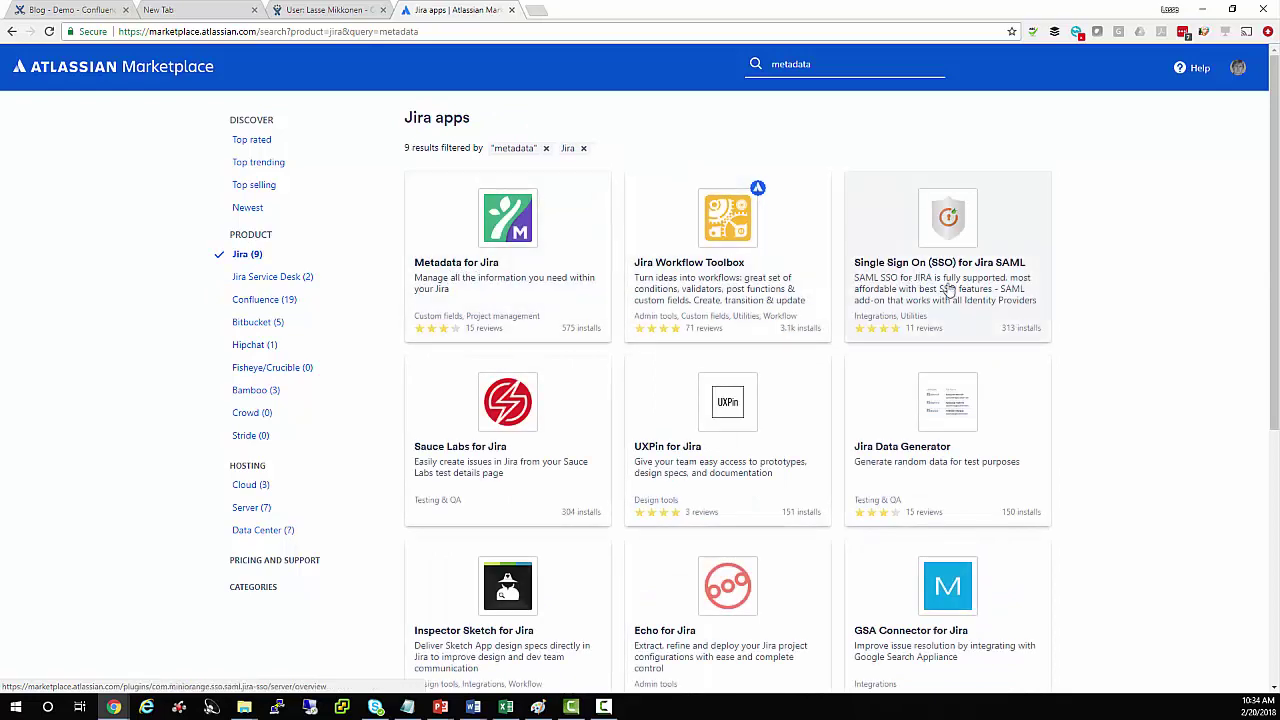
left_click(507, 276)
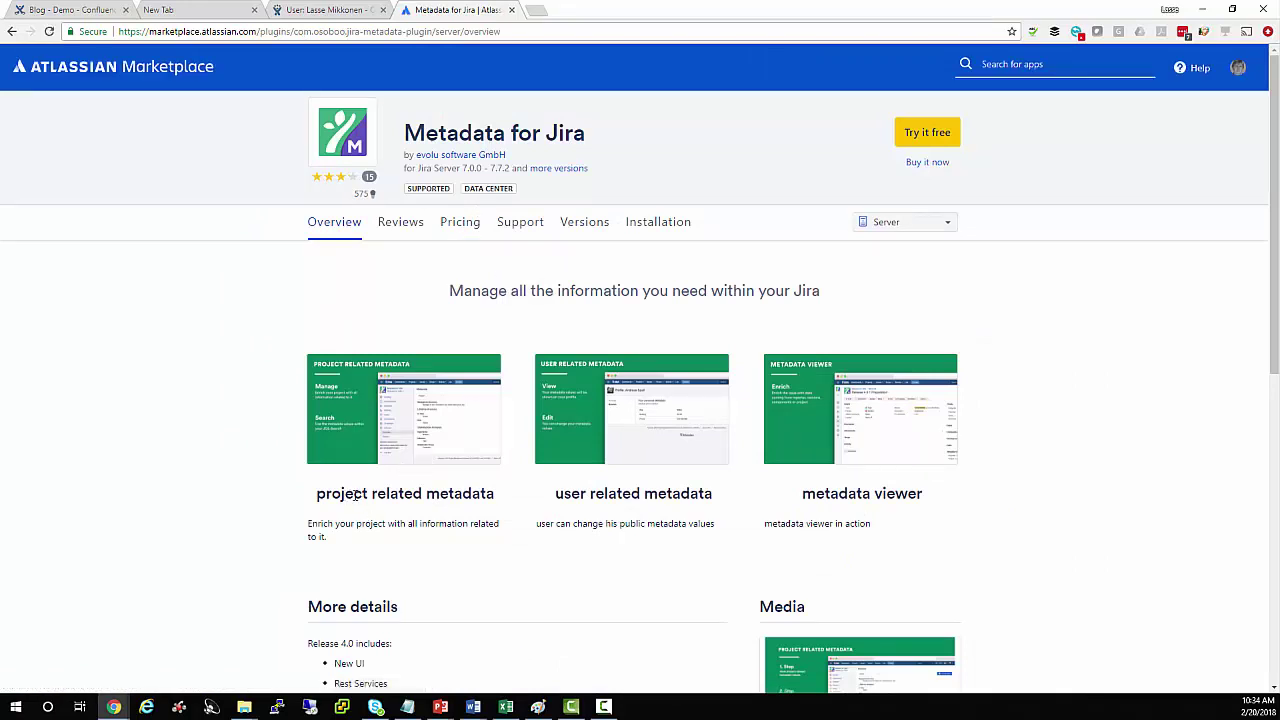
Step: Examine the project related and user related metadata images in the Metadata for Jira listing, and close the gallery
left_click_drag(341, 494, 480, 496)
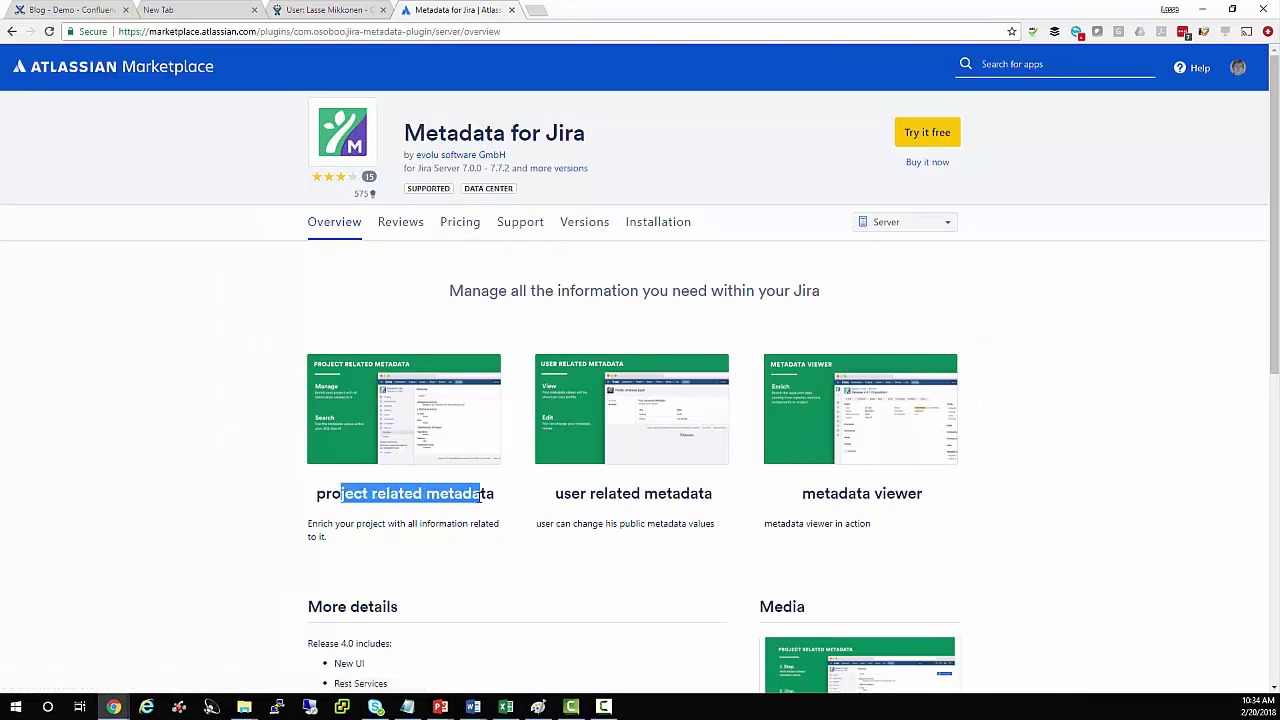
left_click(441, 428)
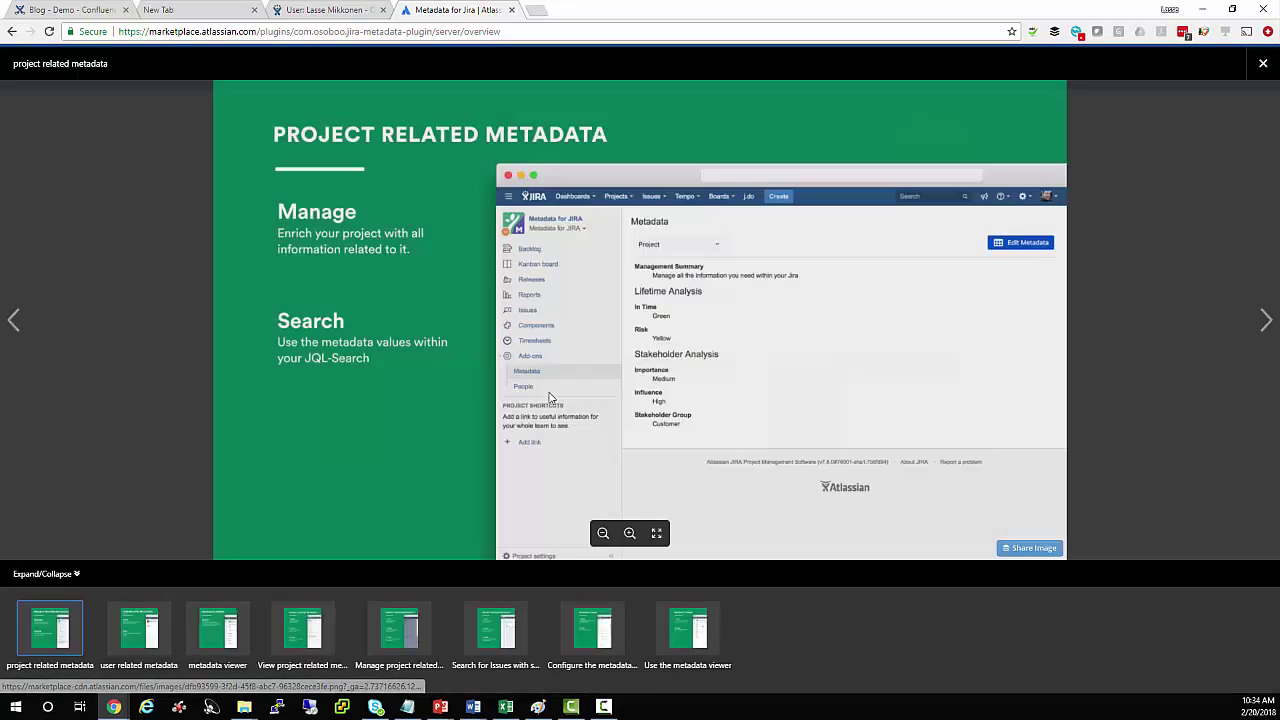
left_click(1266, 320)
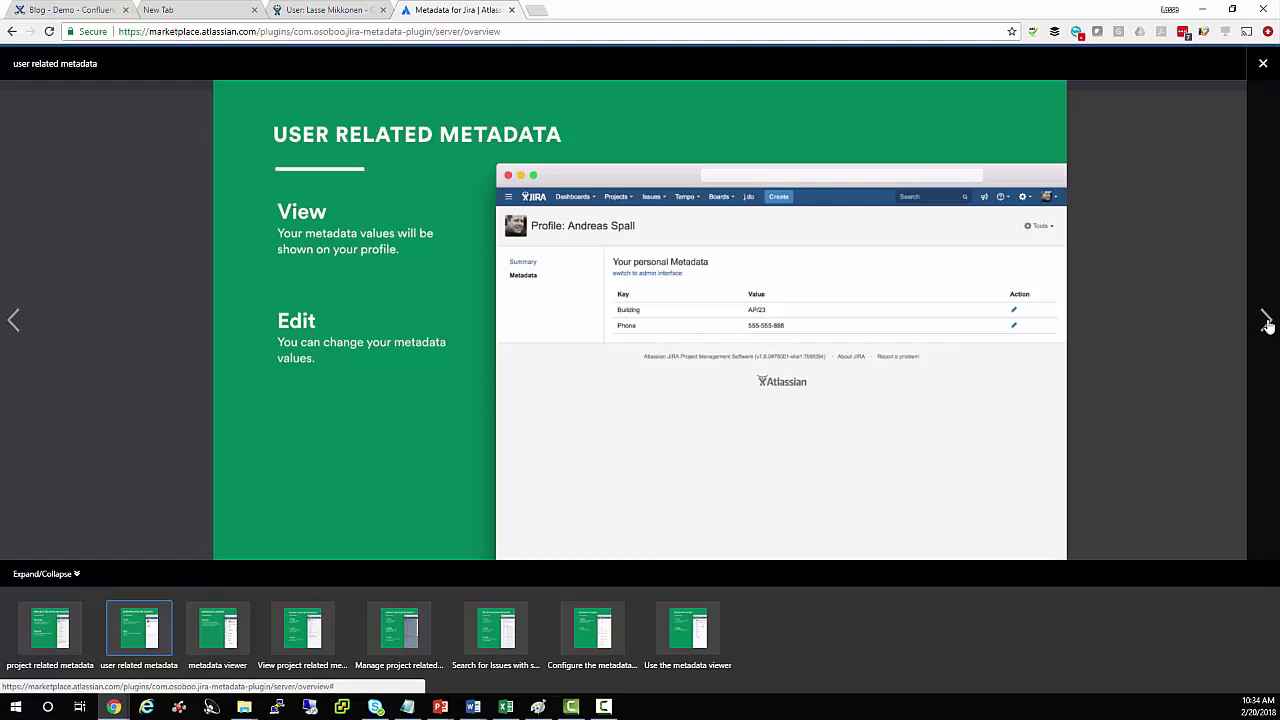
left_click(1264, 65)
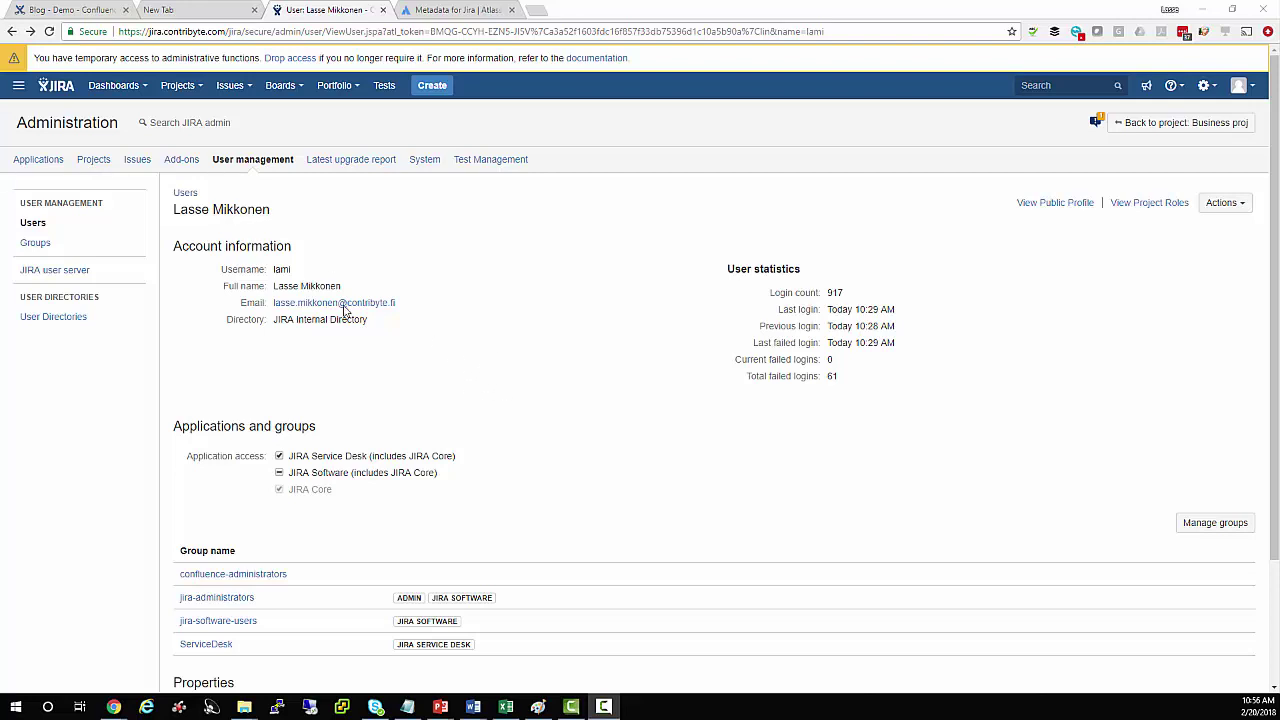
Step: Examine the key and value of the Job entry in the Properties section of the user's account details
scroll(490, 444, "down", 3)
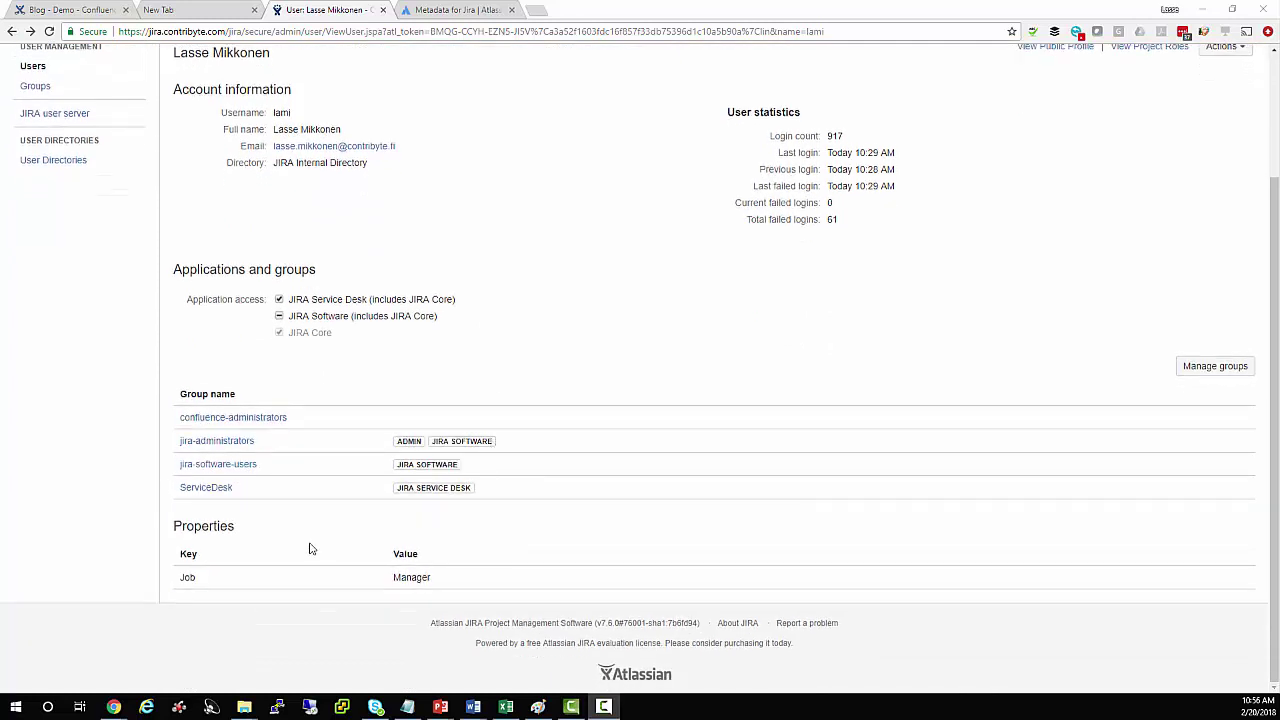
left_click_drag(176, 526, 244, 532)
left_click(244, 533)
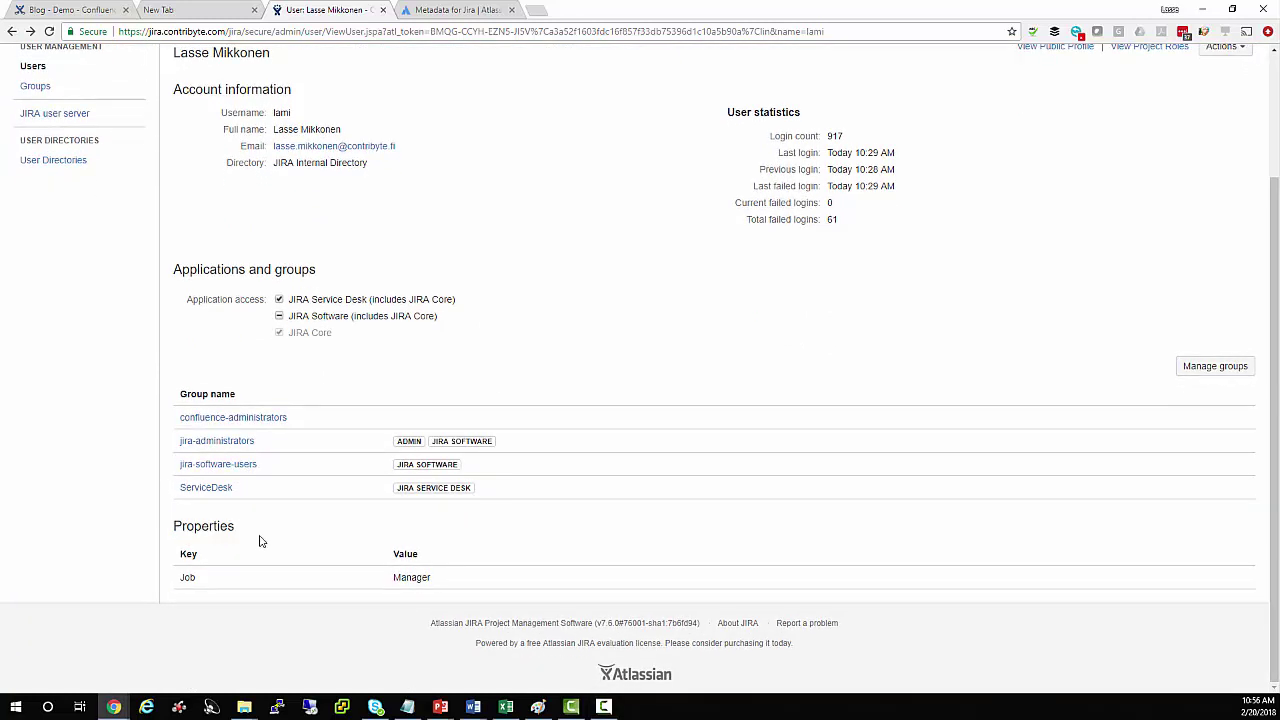
double_click(190, 580)
left_click_drag(393, 579, 446, 583)
left_click(523, 547)
scroll(575, 318, "up", 2)
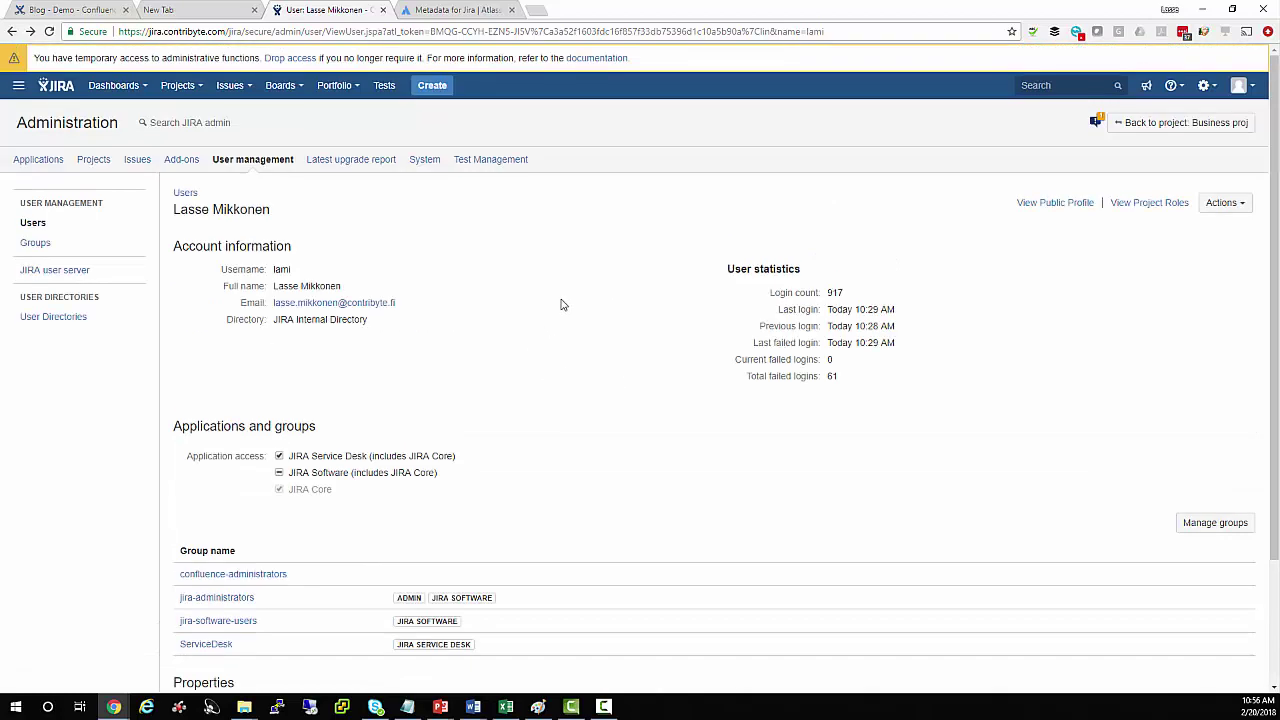
Step: Open the signed-in user's own profile and examine the User Properties entry in its summary
left_click(1249, 92)
left_click(1195, 106)
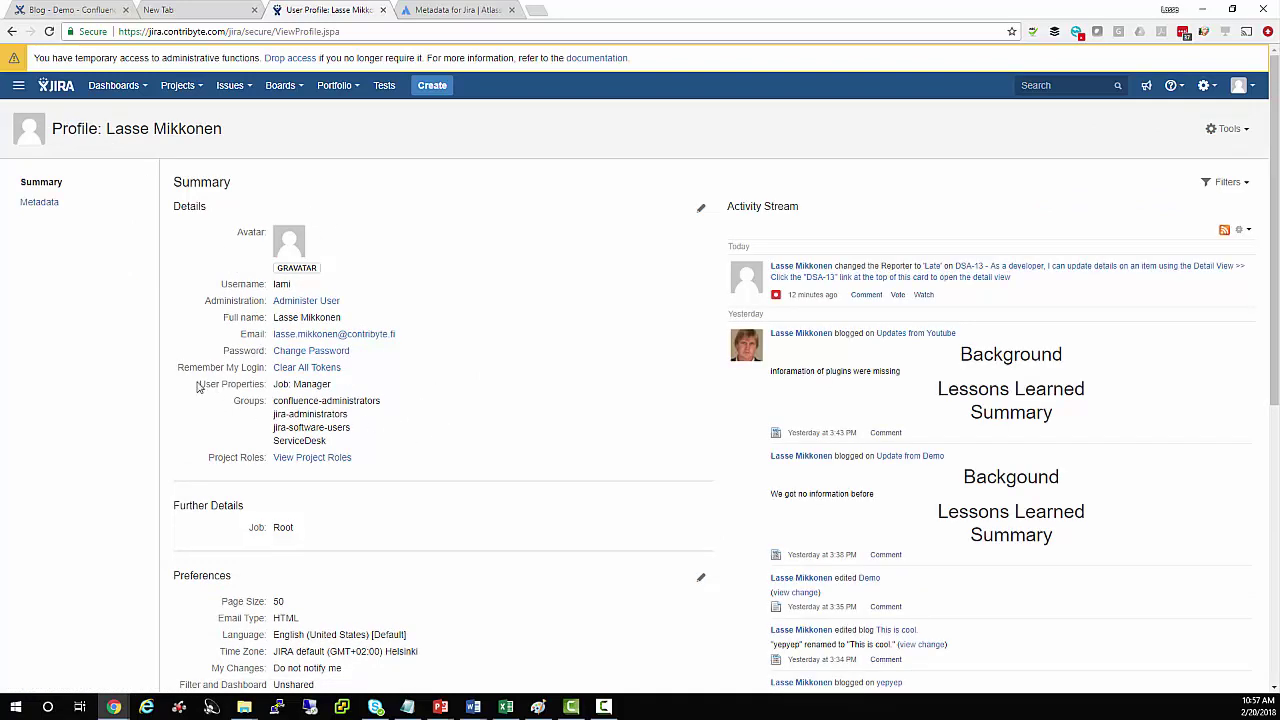
left_click_drag(198, 387, 352, 386)
left_click(416, 381)
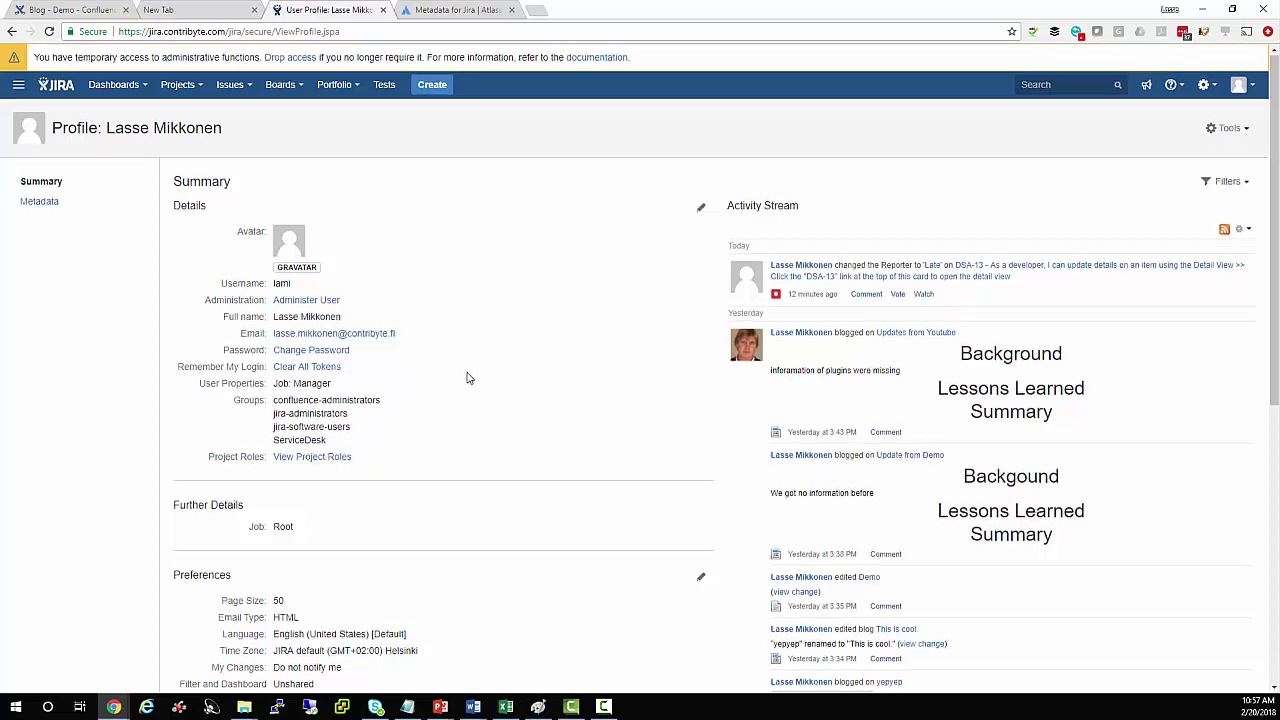
scroll(466, 378, "down", 5)
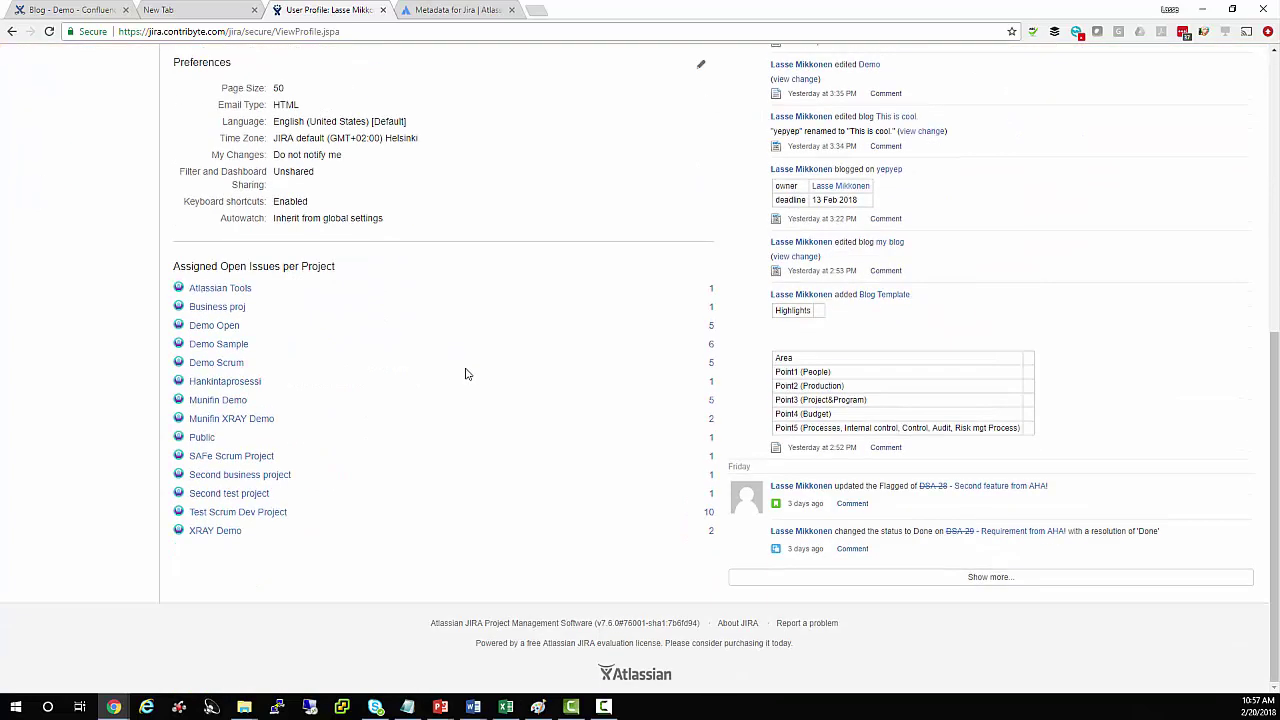
scroll(461, 372, "up", 5)
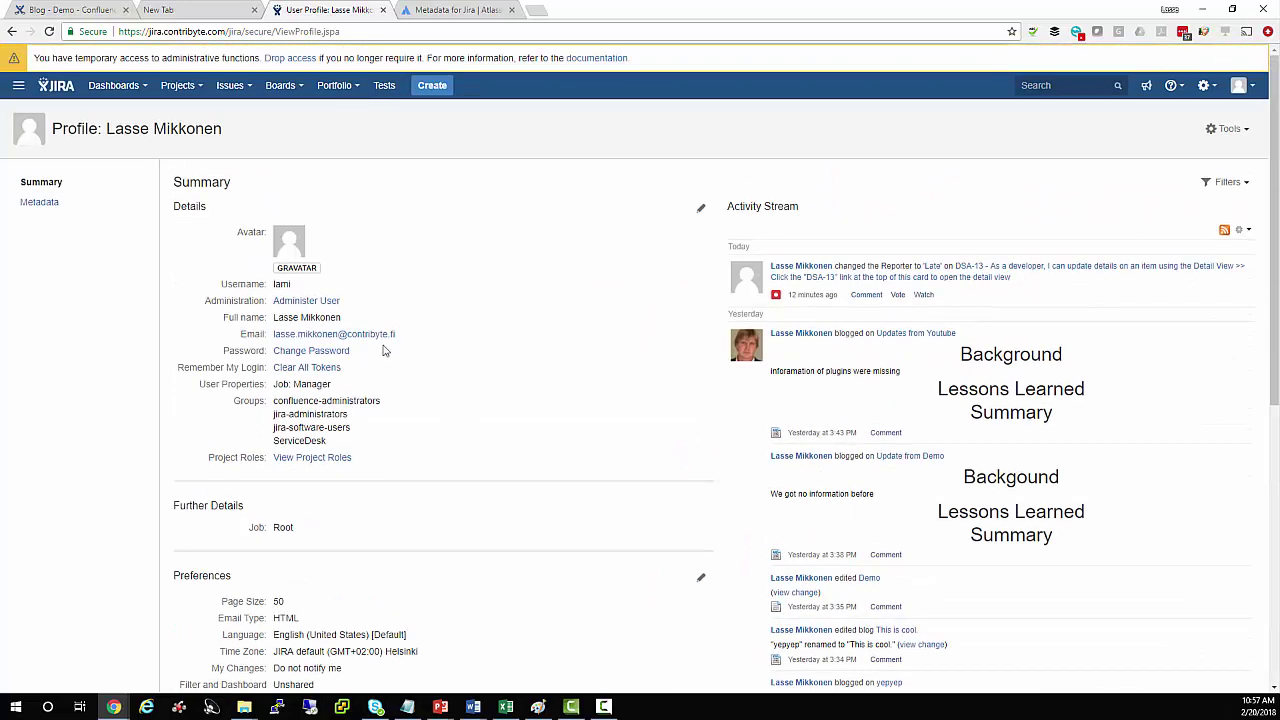
double_click(322, 384)
left_click(400, 383)
Step: Find the user again in user management and open the Edit Properties page for that account
left_click(1205, 85)
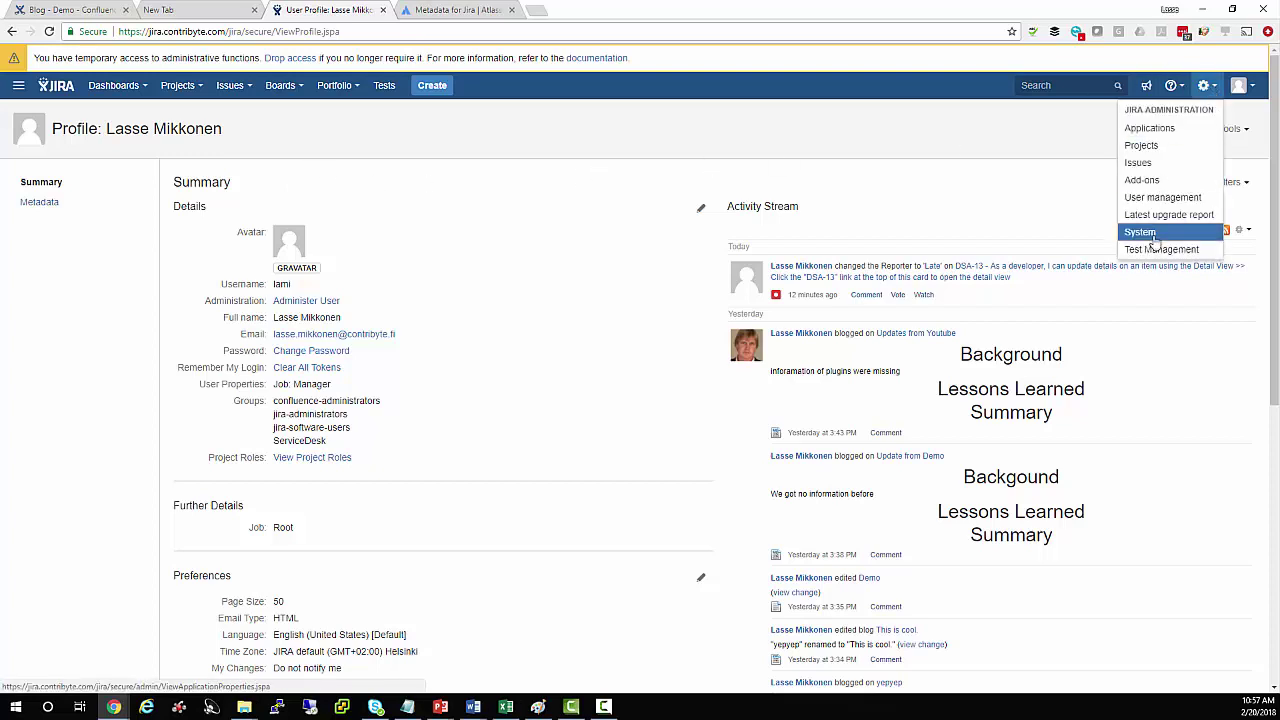
left_click(1161, 198)
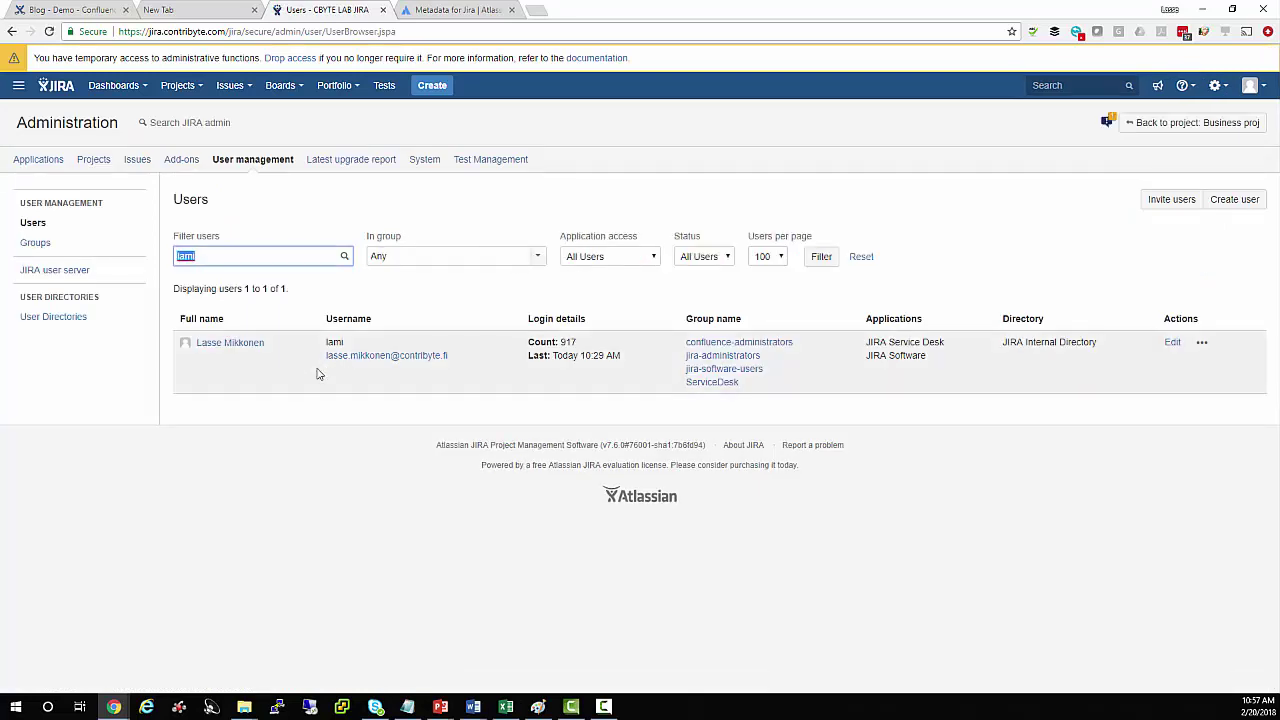
left_click(218, 345)
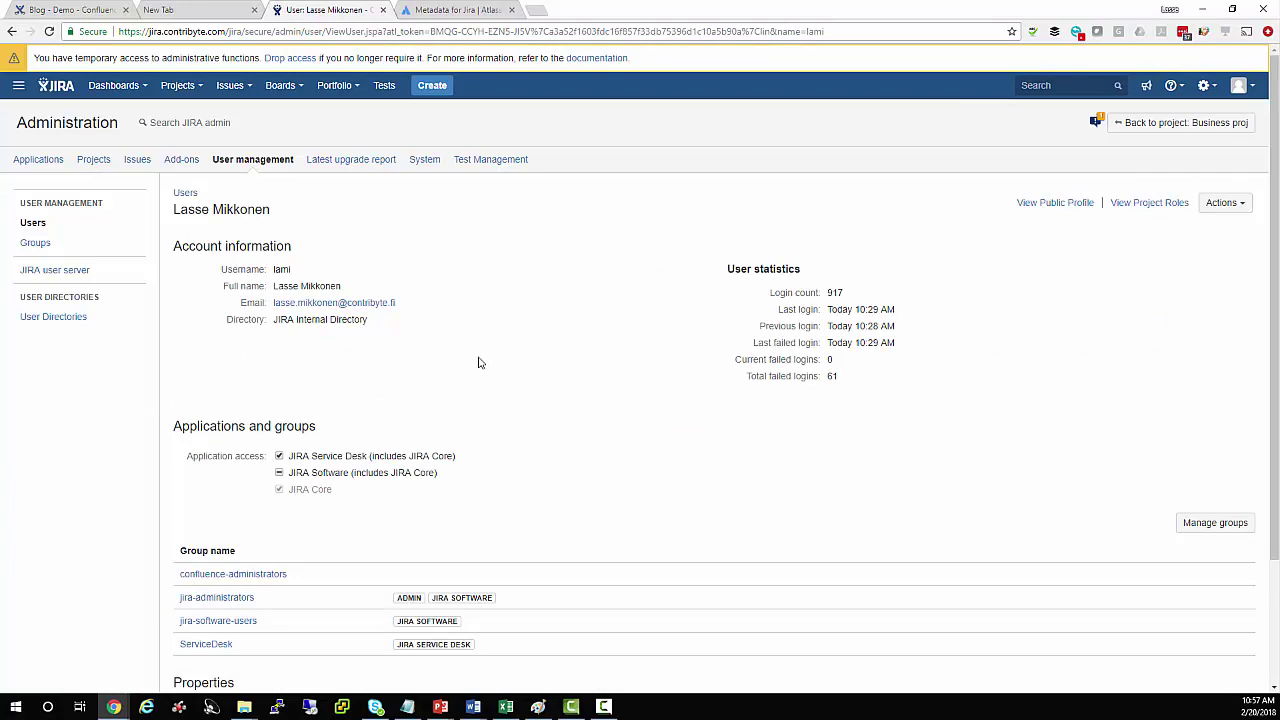
scroll(479, 362, "down", 3)
scroll(479, 360, "up", 3)
left_click(1225, 204)
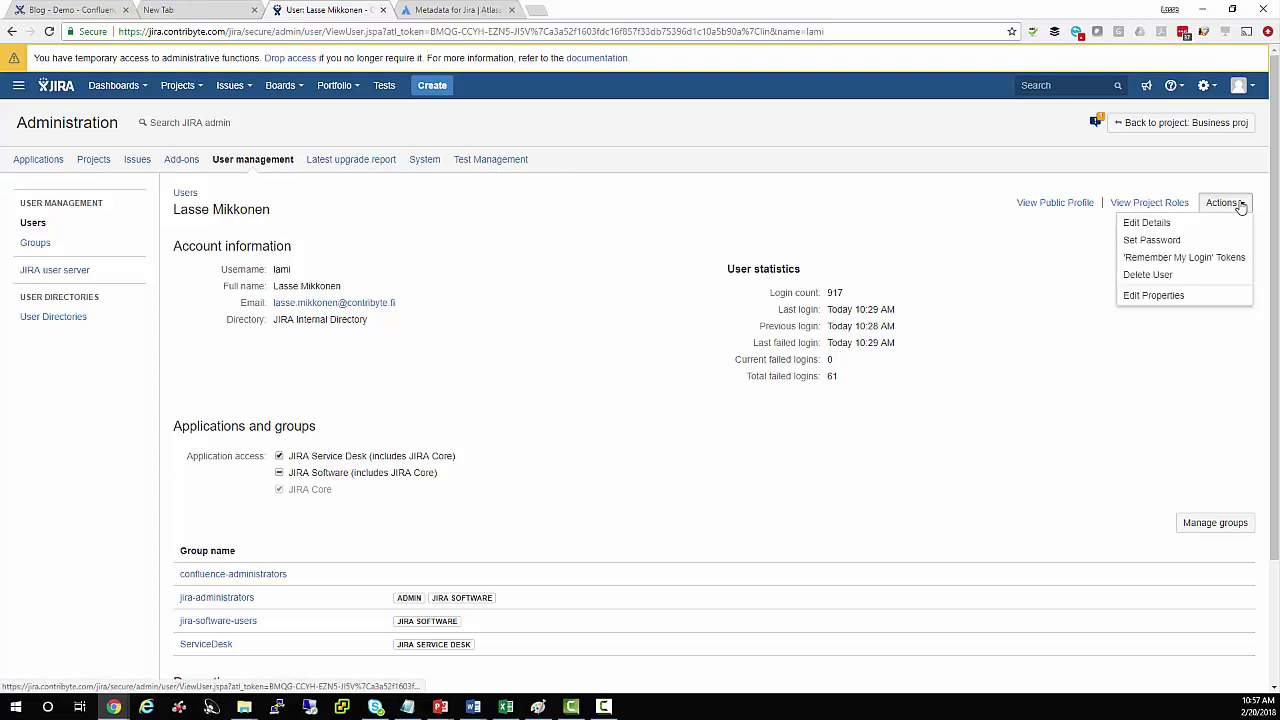
left_click(1158, 296)
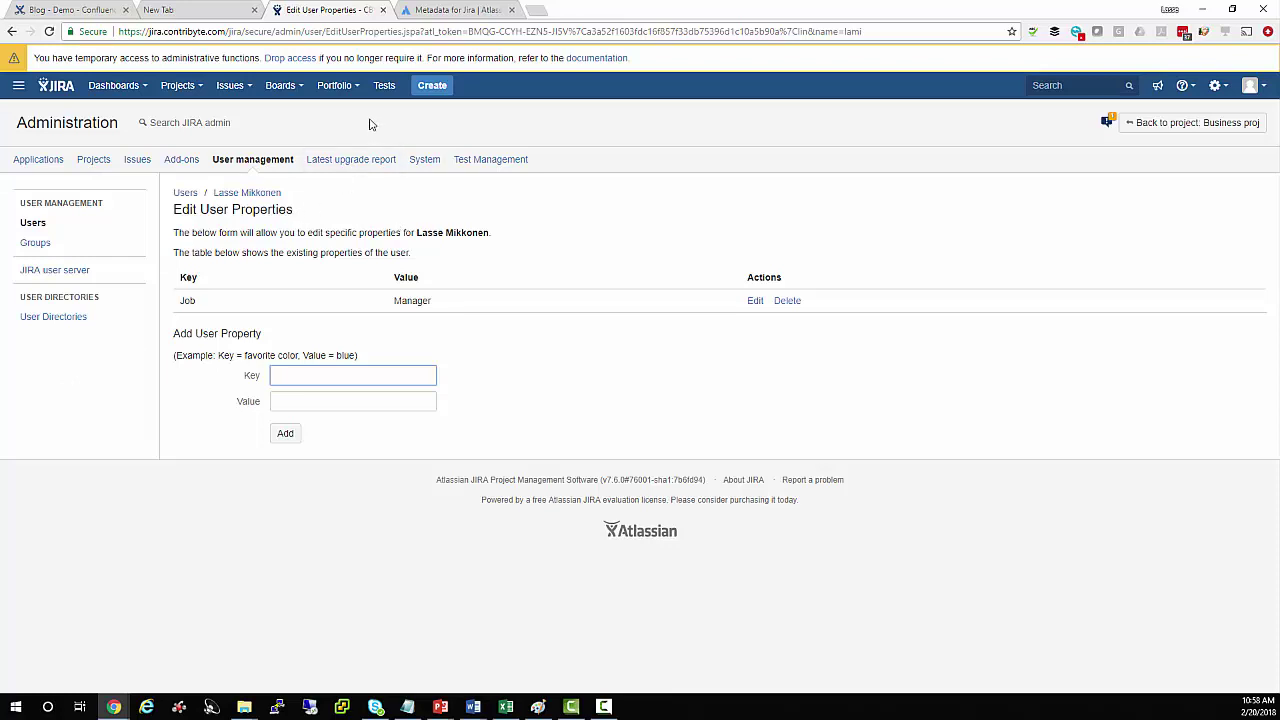
Step: Switch back to the Metadata for Jira gallery and examine the images on searching issues by metadata and configuring the metadata viewer
left_click(438, 12)
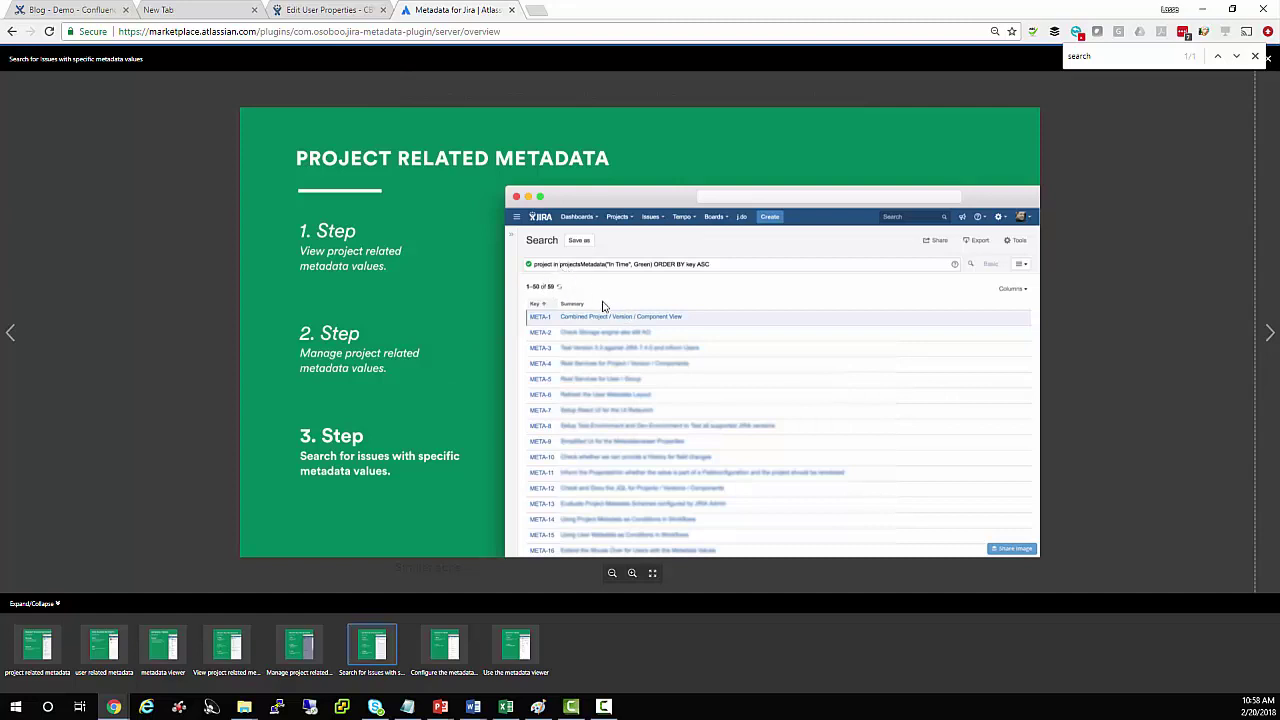
key("ctrl+plus")
key("ctrl+plus")
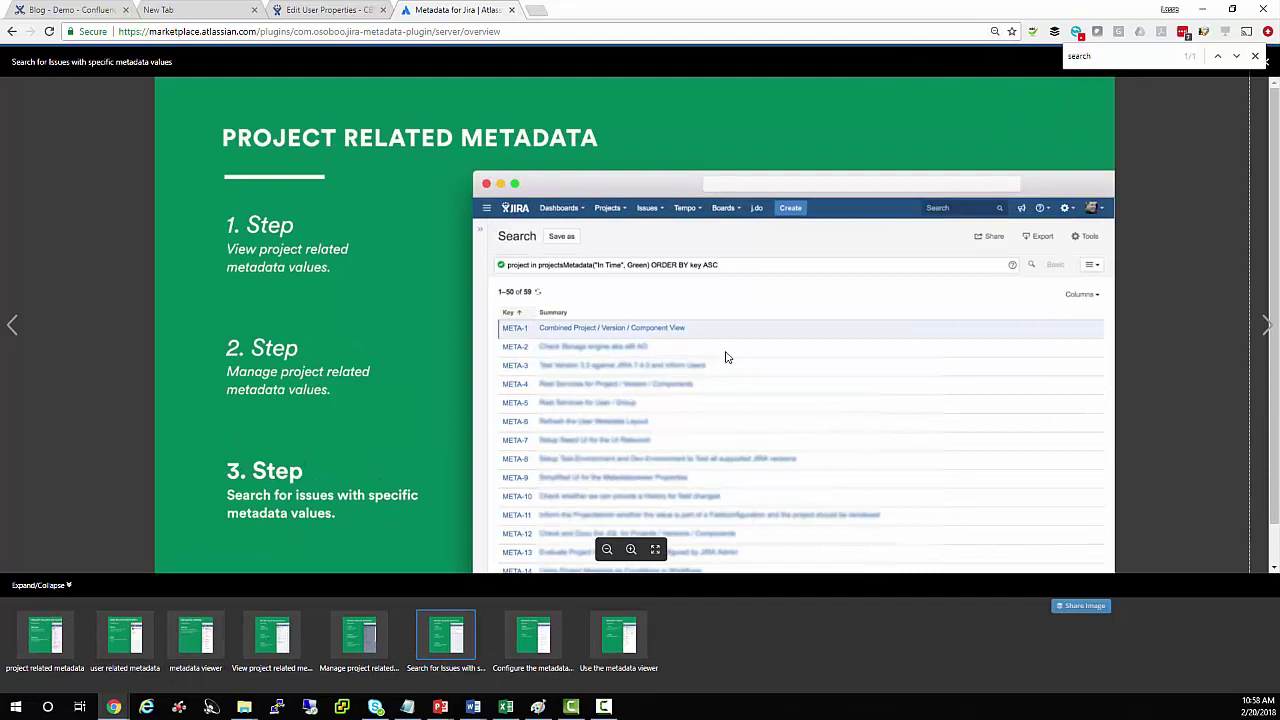
left_click(1267, 328)
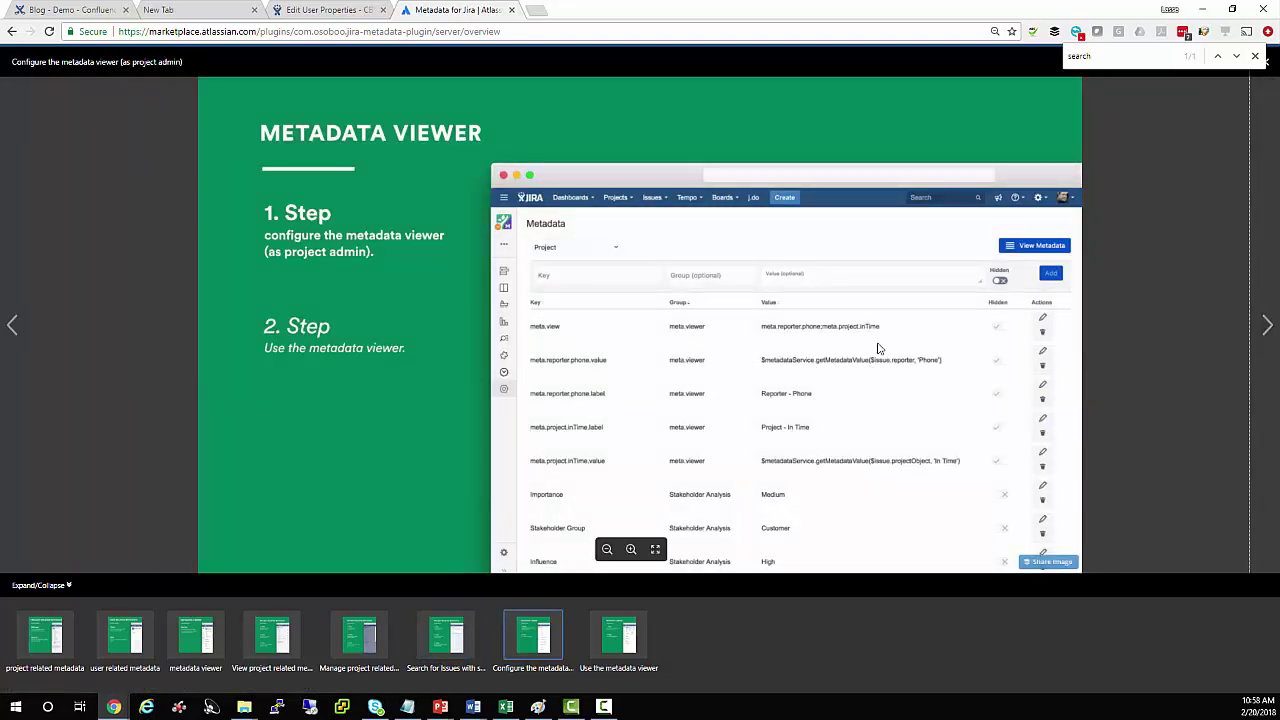
left_click(1267, 326)
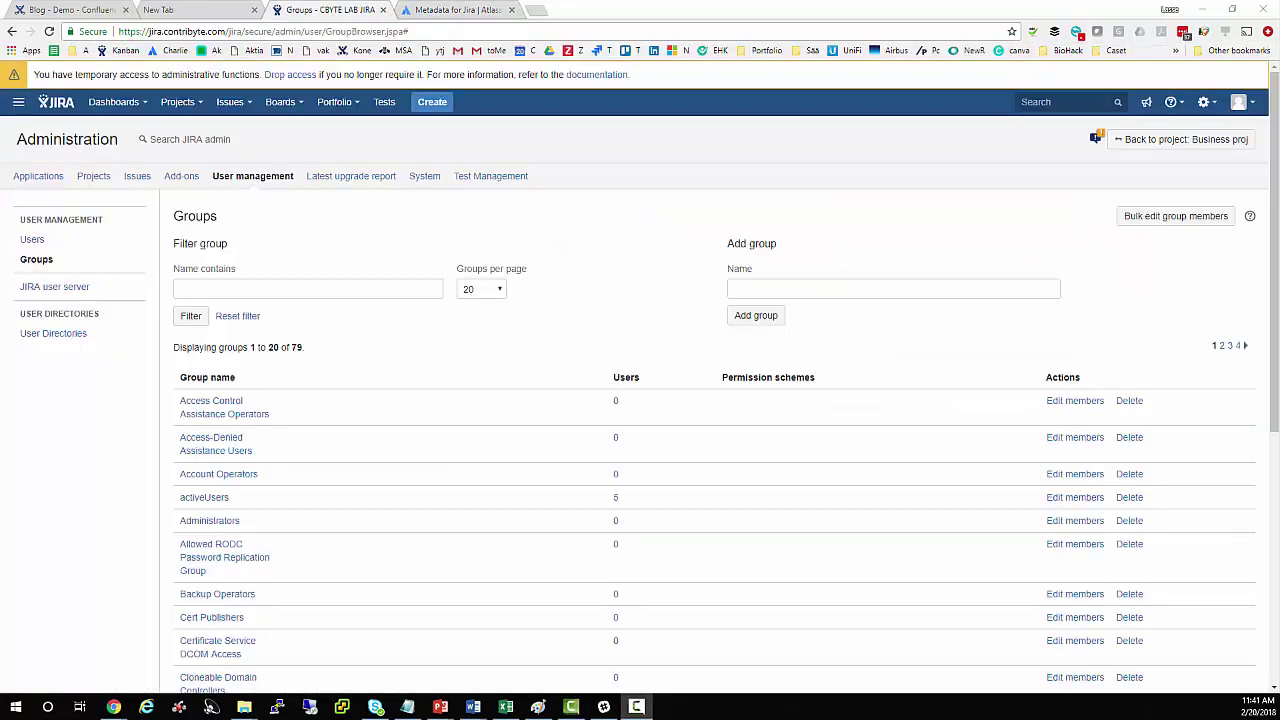
Step: Add a new user group named Managers
left_click(760, 289)
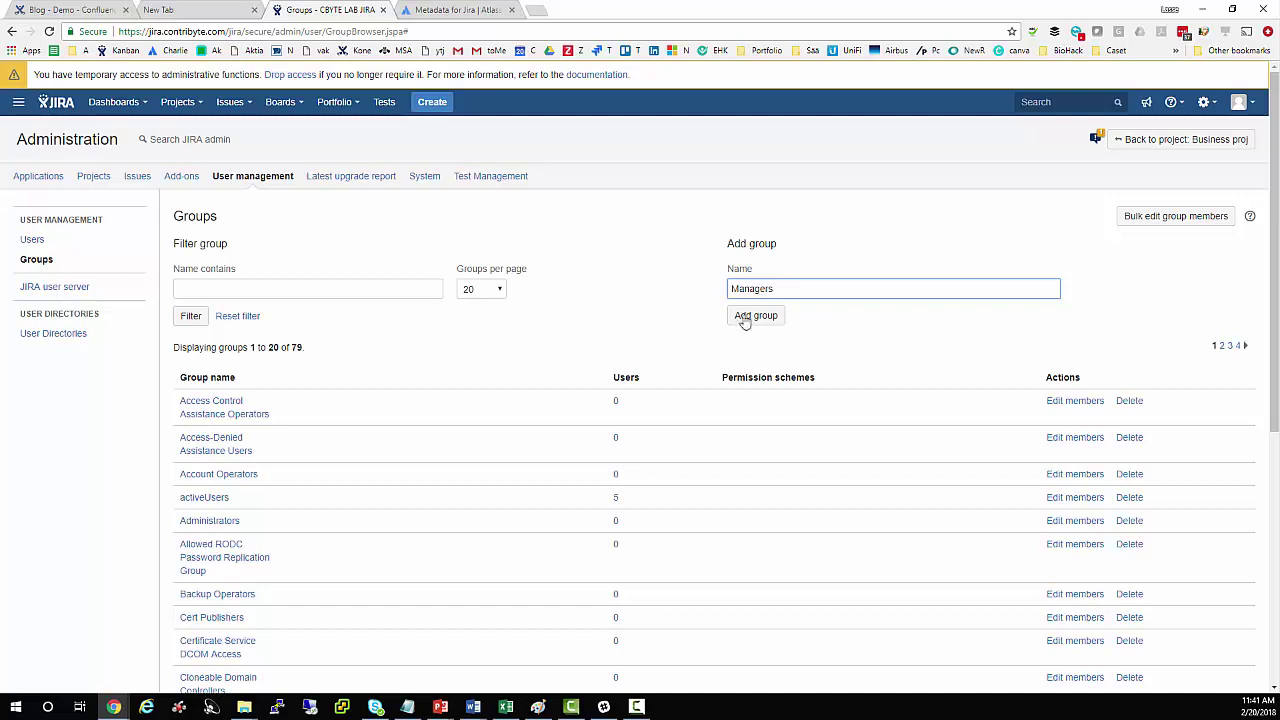
left_click(756, 315)
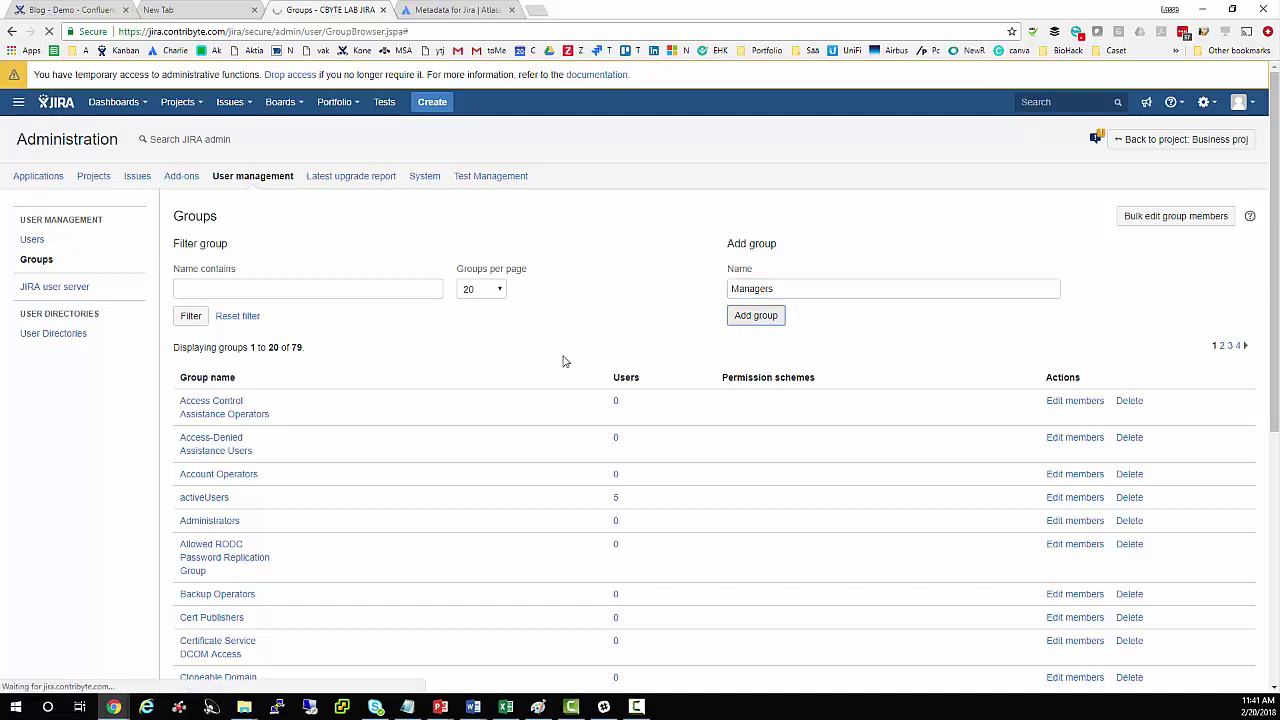
scroll(572, 357, "down", 4)
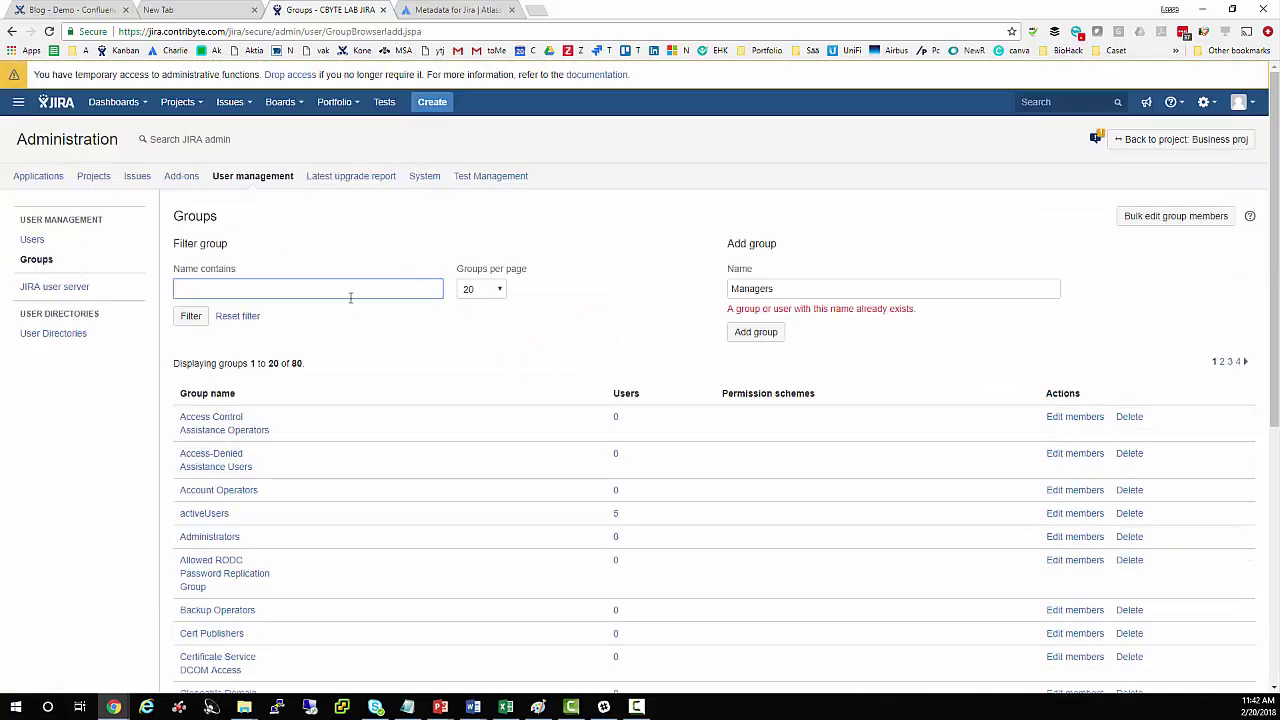
Step: Filter the groups by "Managers" and add the first user to the Managers group by username
left_click(341, 291)
type("Managers")
key("Return")
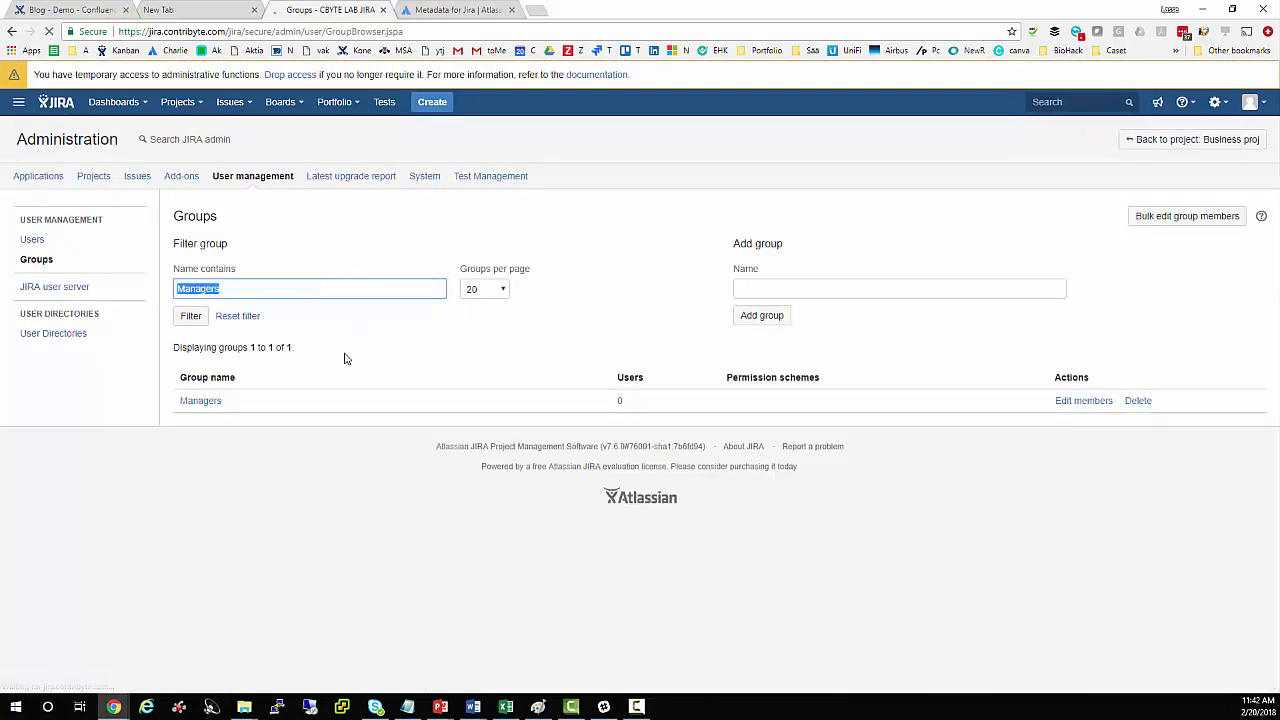
left_click(1069, 403)
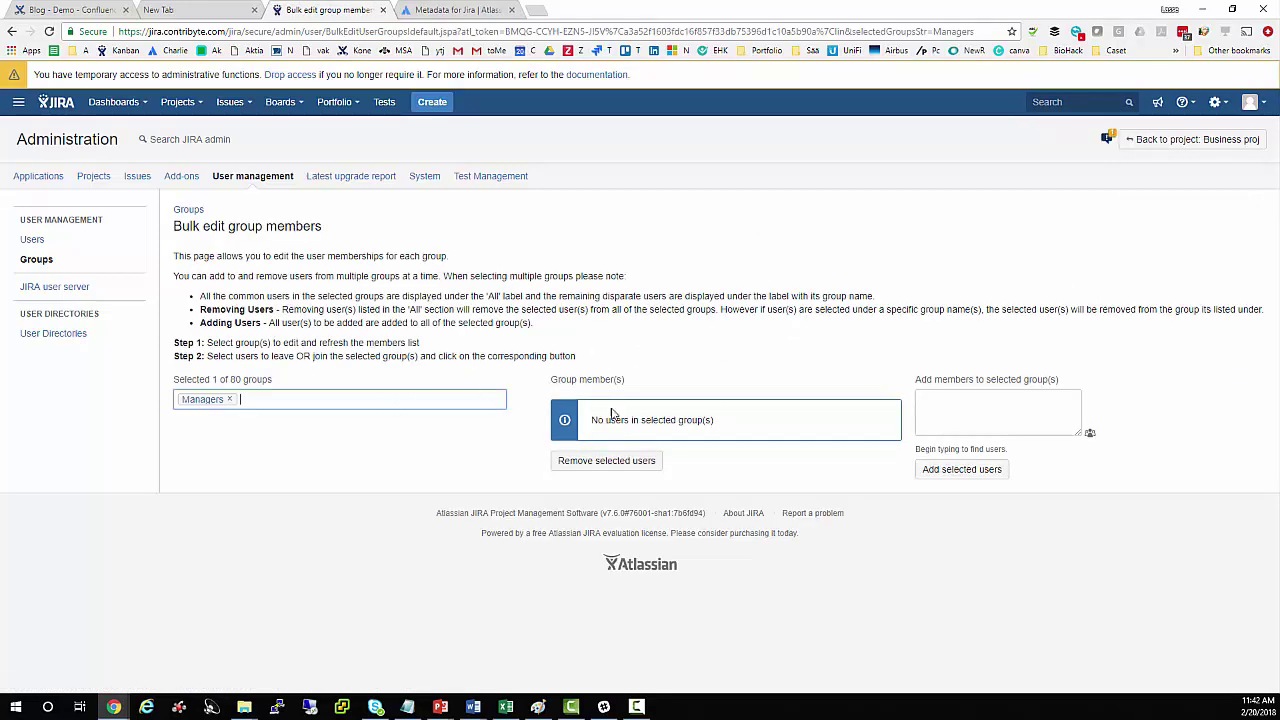
left_click(963, 416)
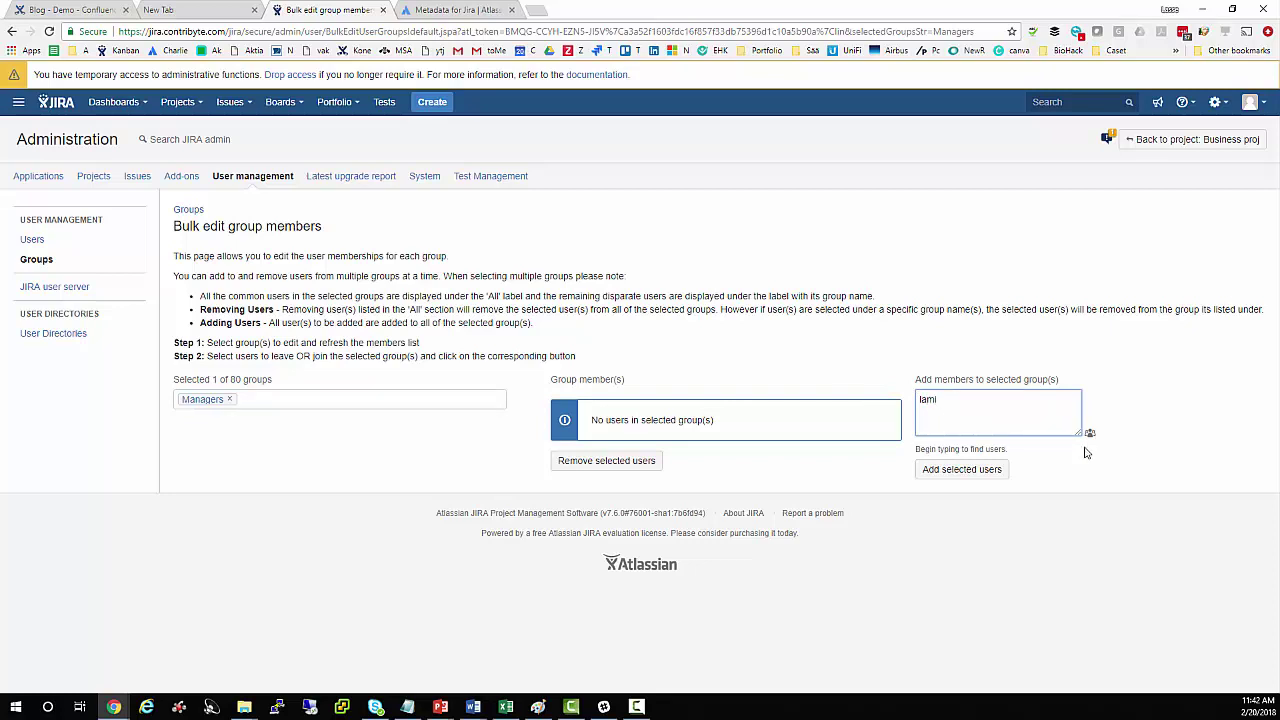
left_click(942, 471)
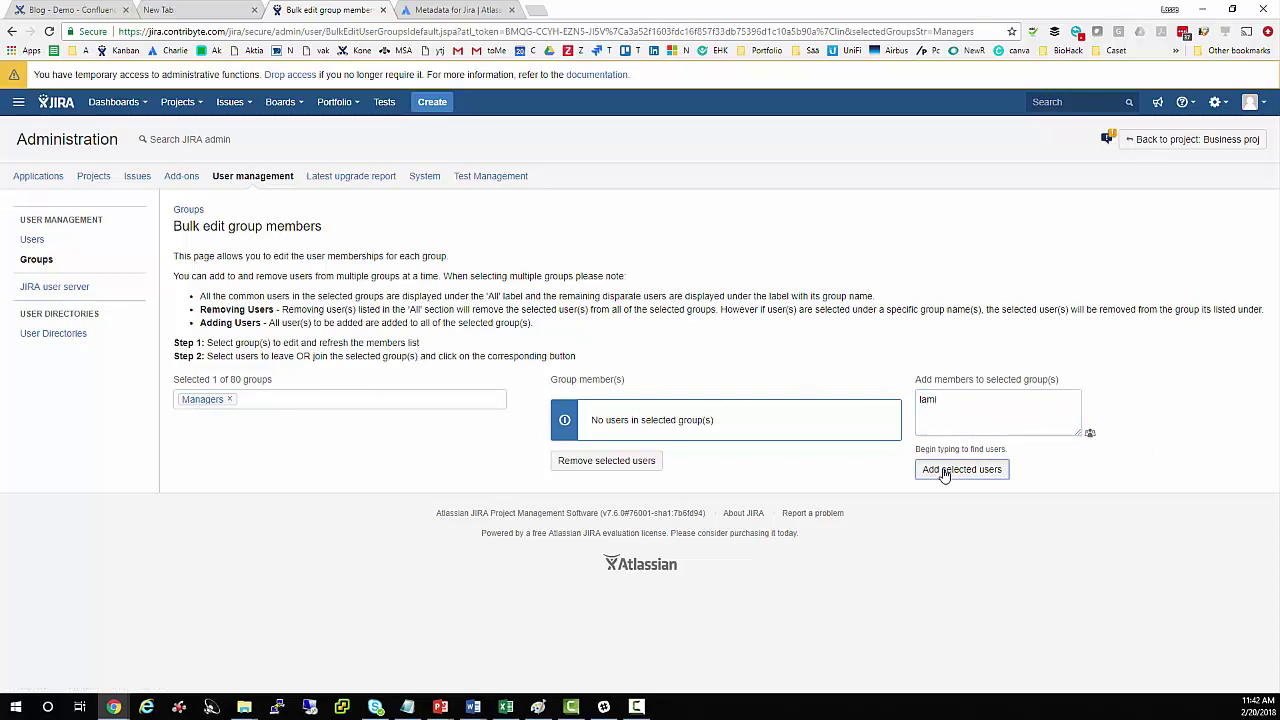
Step: Find the second user by first name in the user picker and select the second matching account for the Managers group
left_click(1040, 421)
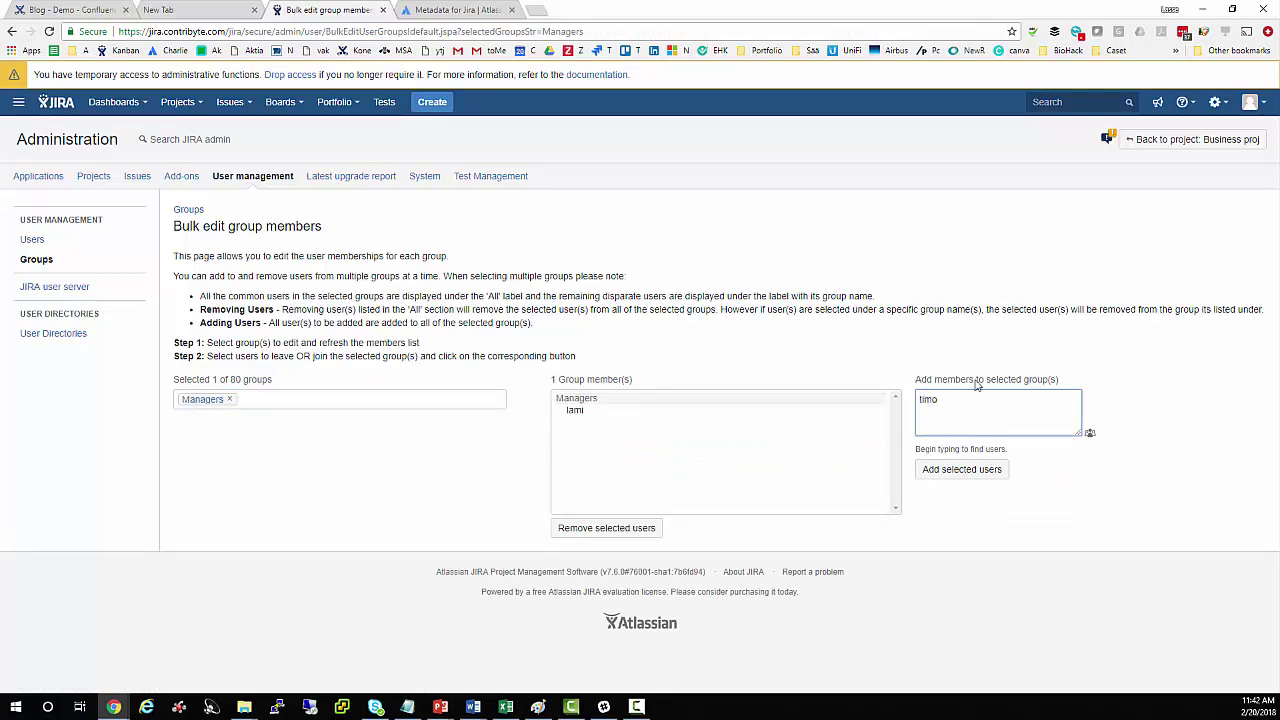
left_click(1090, 433)
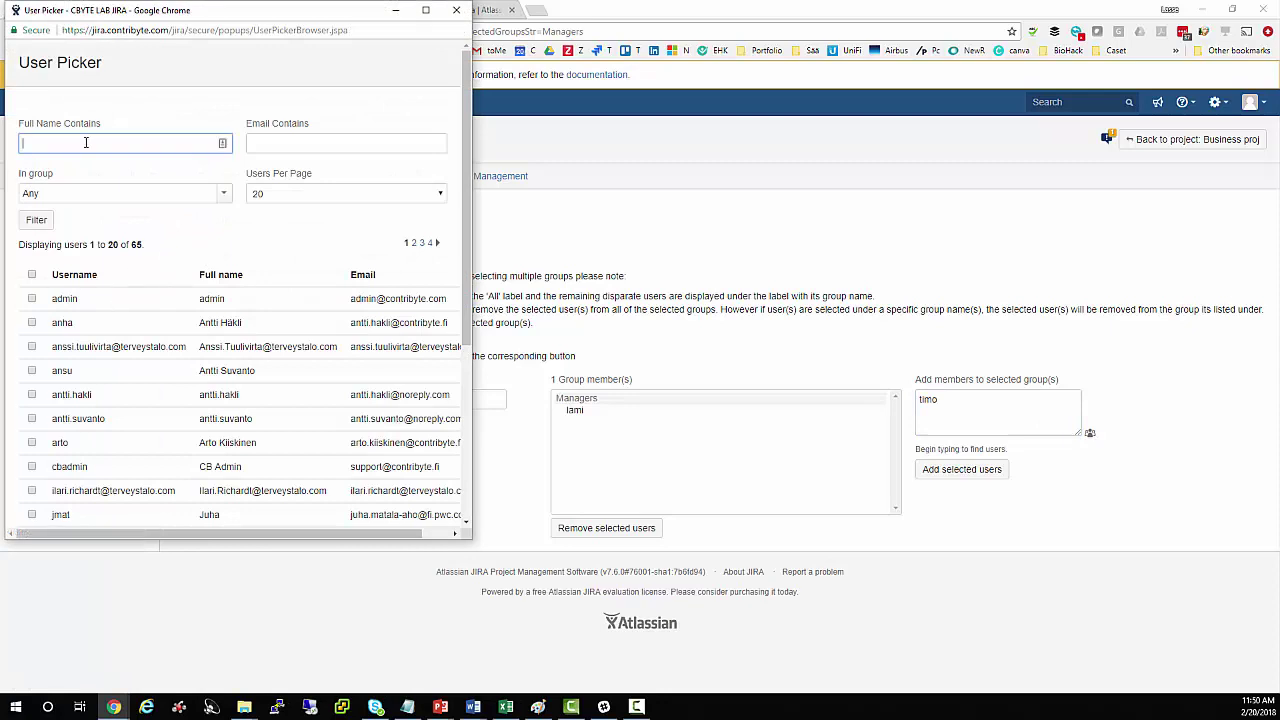
type("timo")
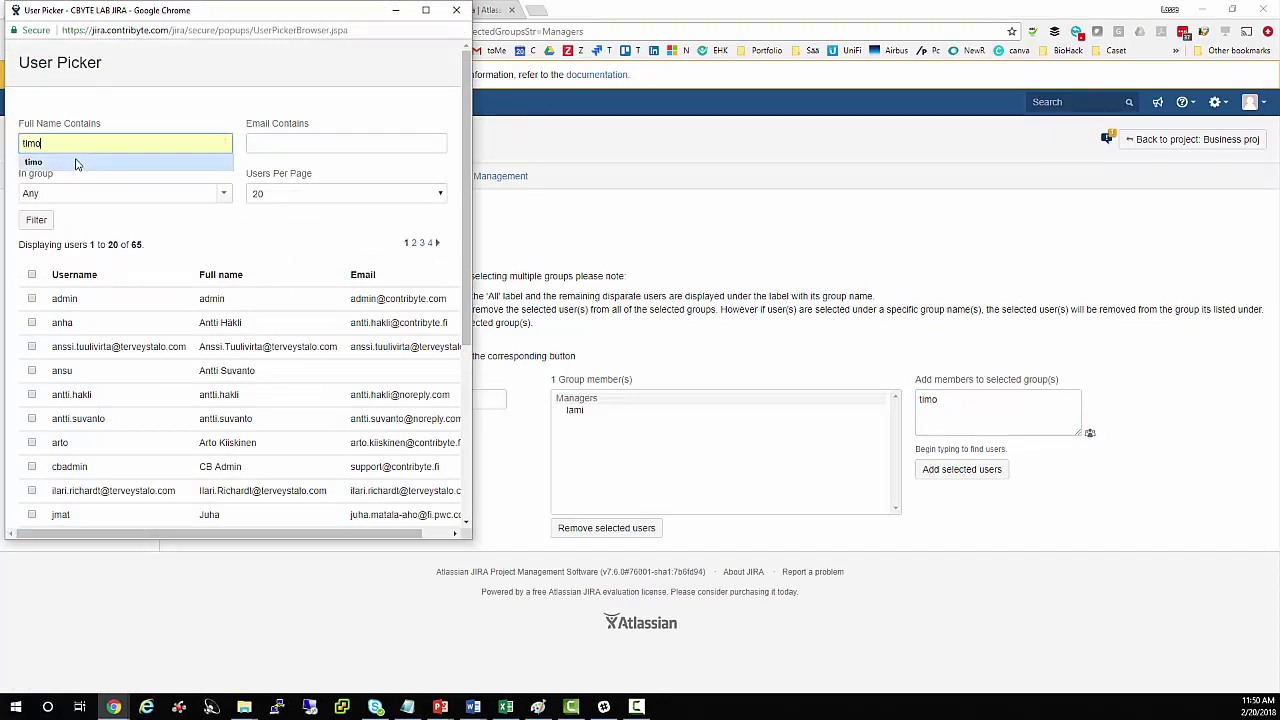
left_click(80, 162)
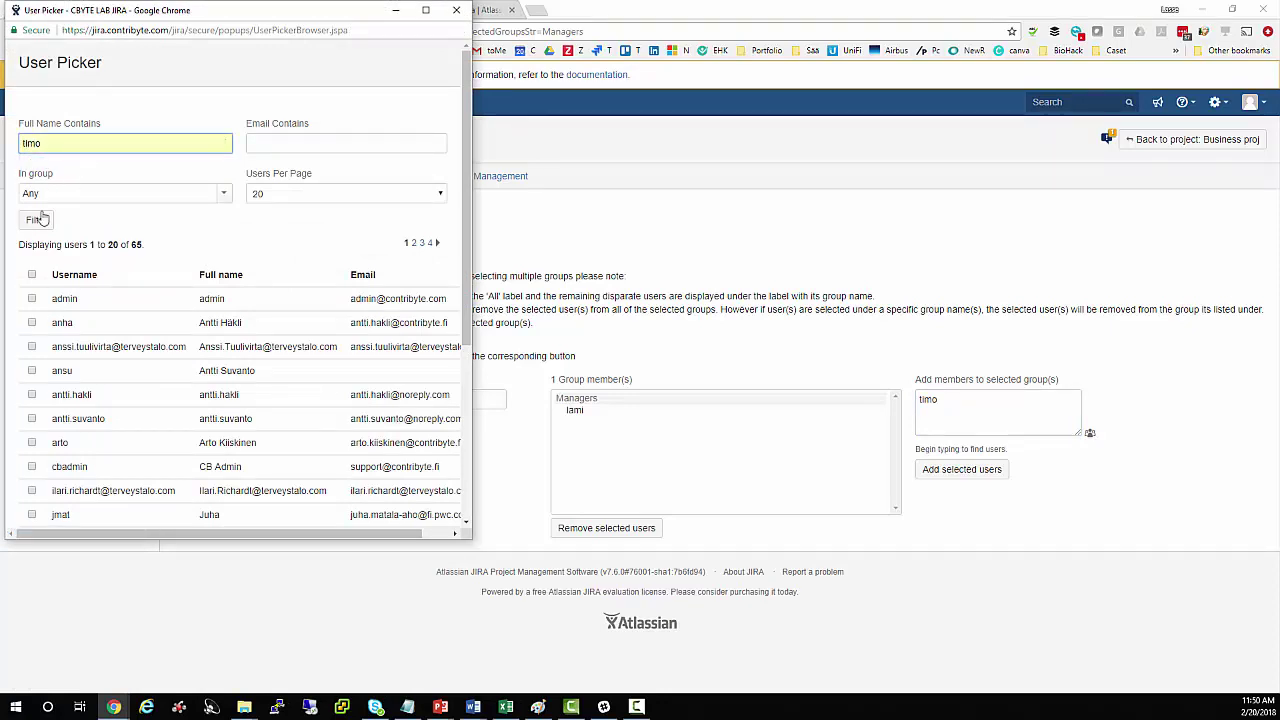
left_click(36, 220)
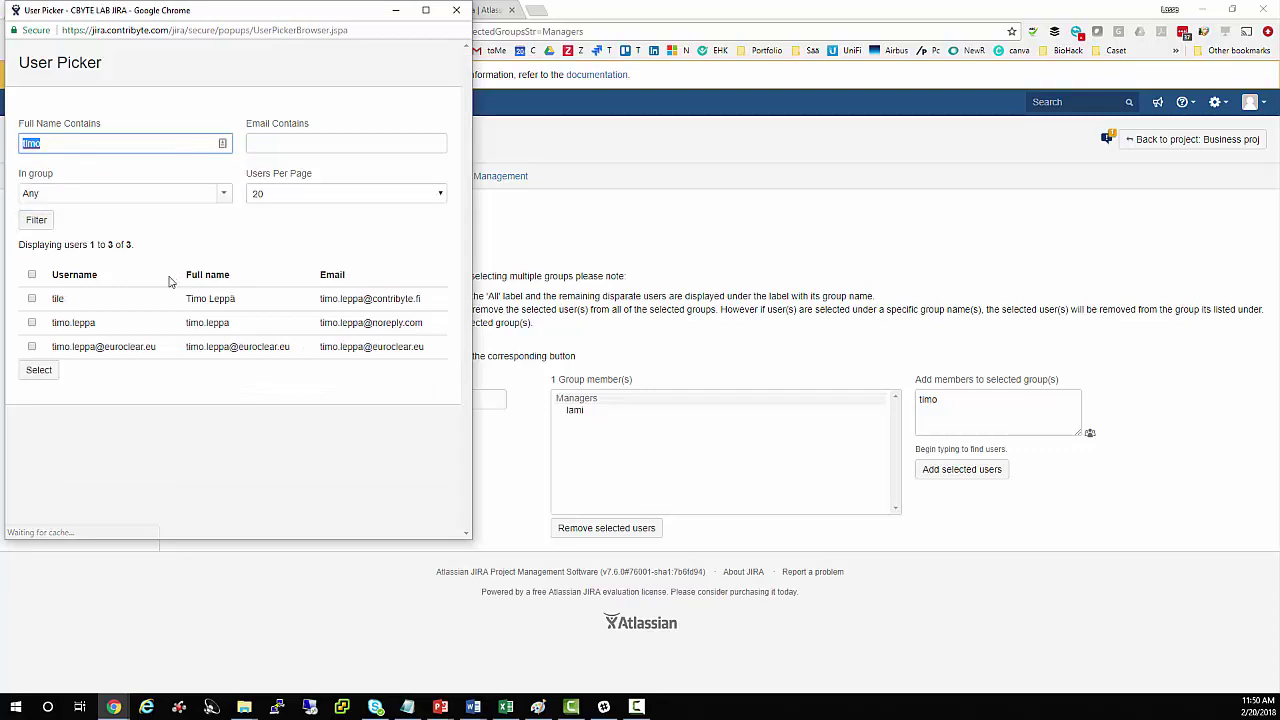
left_click(31, 323)
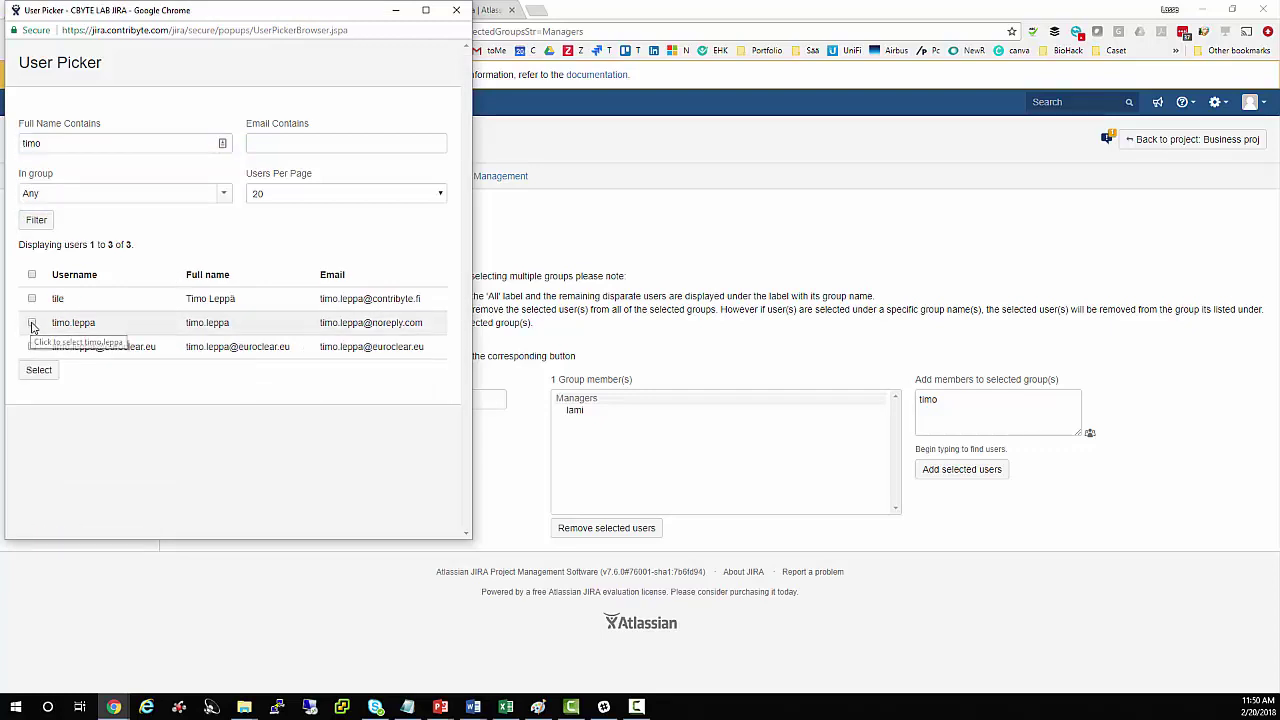
left_click(42, 372)
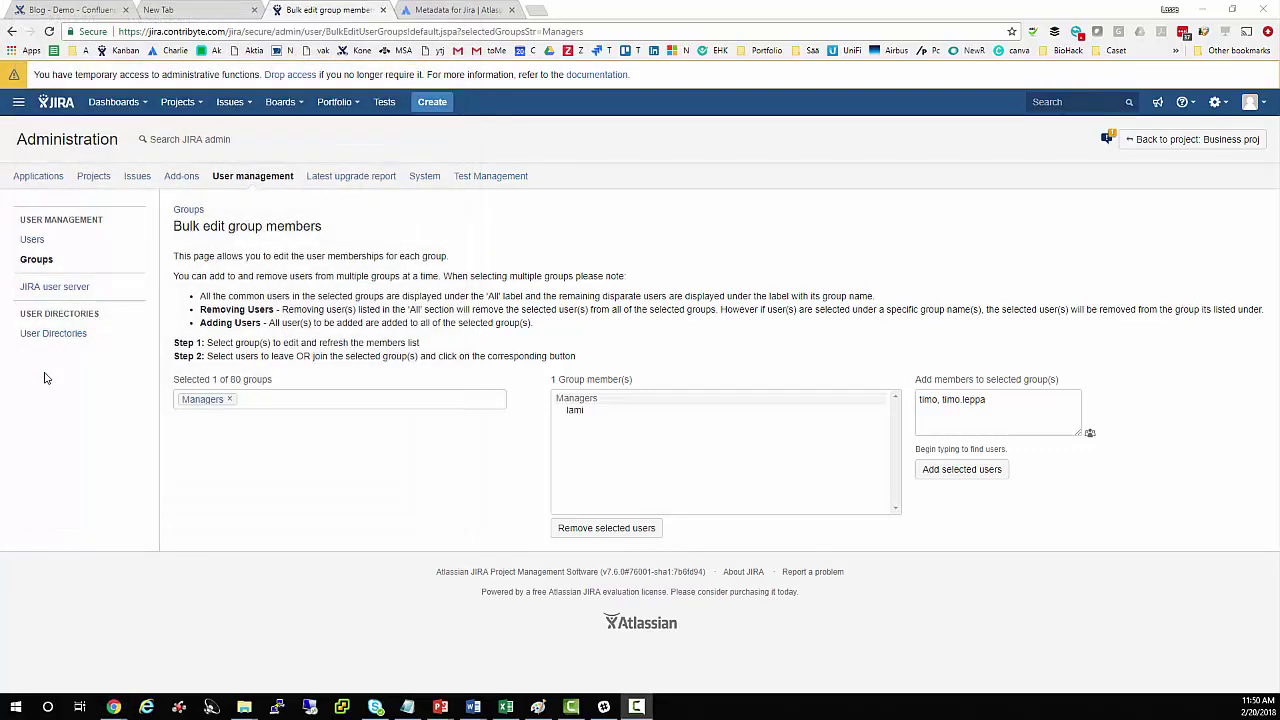
Step: Remove the leftover partial name from the members to add and add the picked user to the Managers group
double_click(938, 399)
key("Delete")
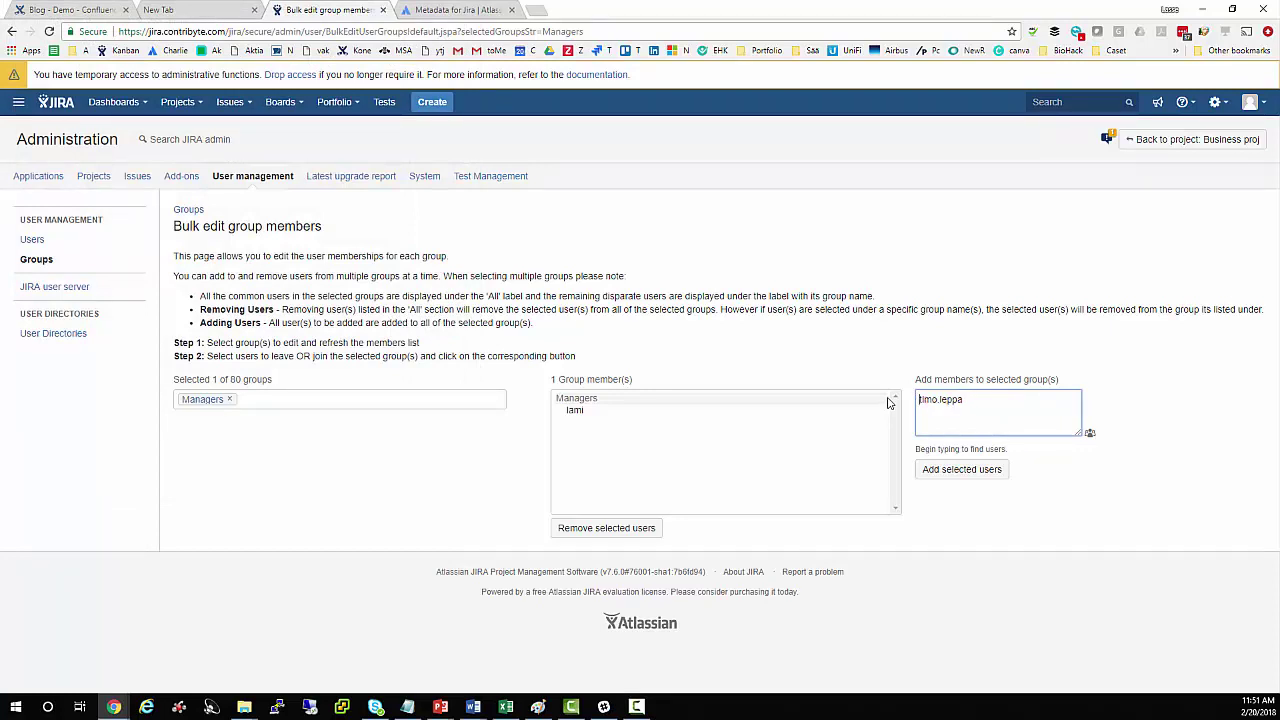
left_click(947, 471)
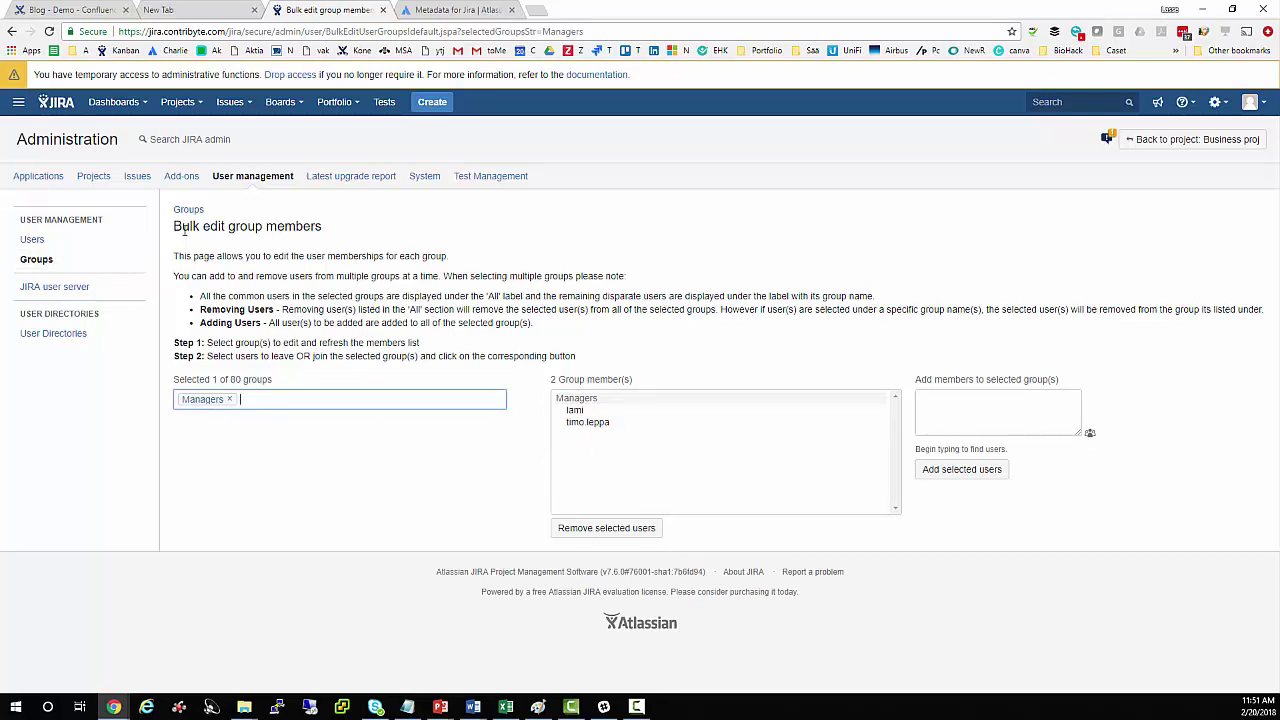
Step: Return to the groups list and filter it by the name "Managers"
left_click(31, 262)
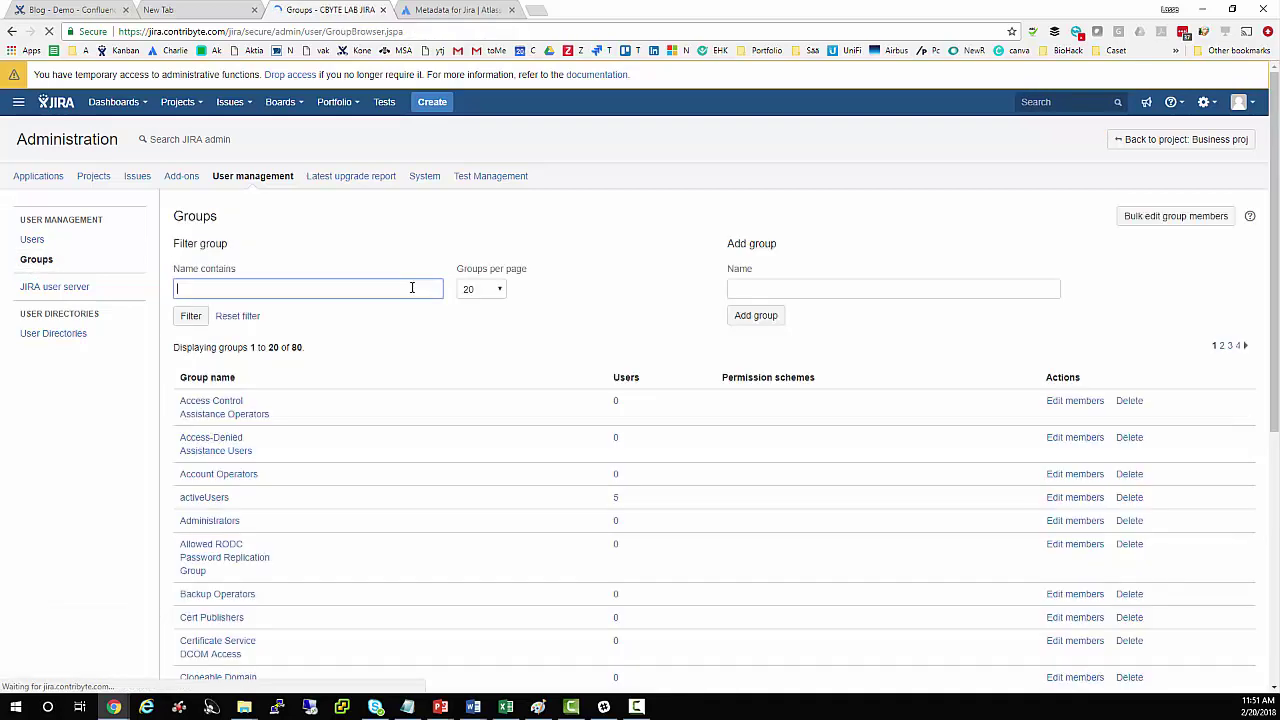
right_click(304, 290)
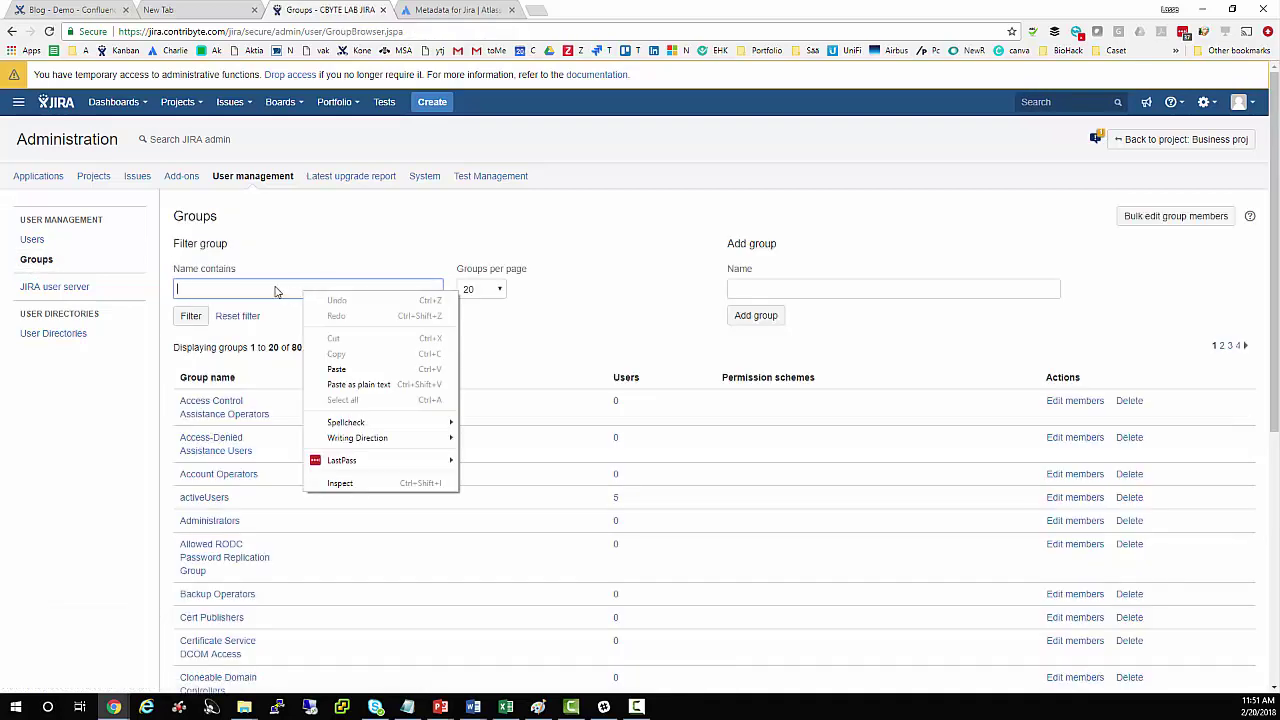
left_click(276, 287)
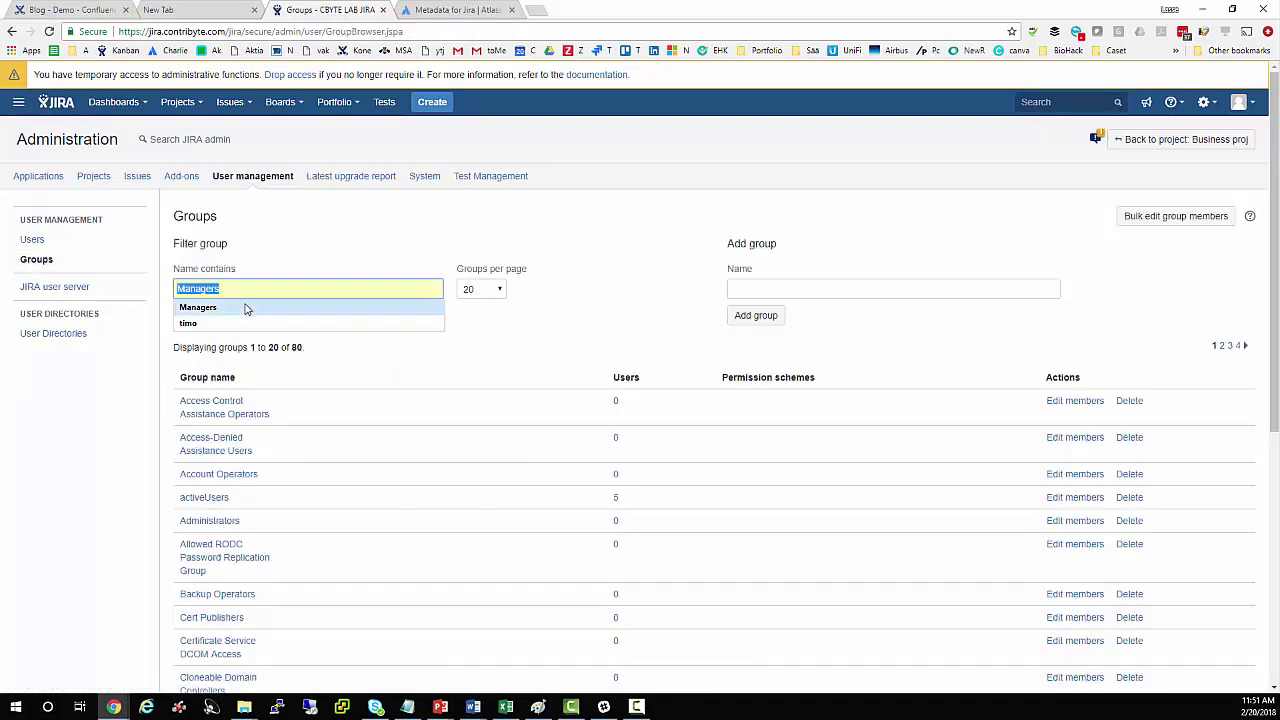
left_click(248, 307)
left_click(186, 316)
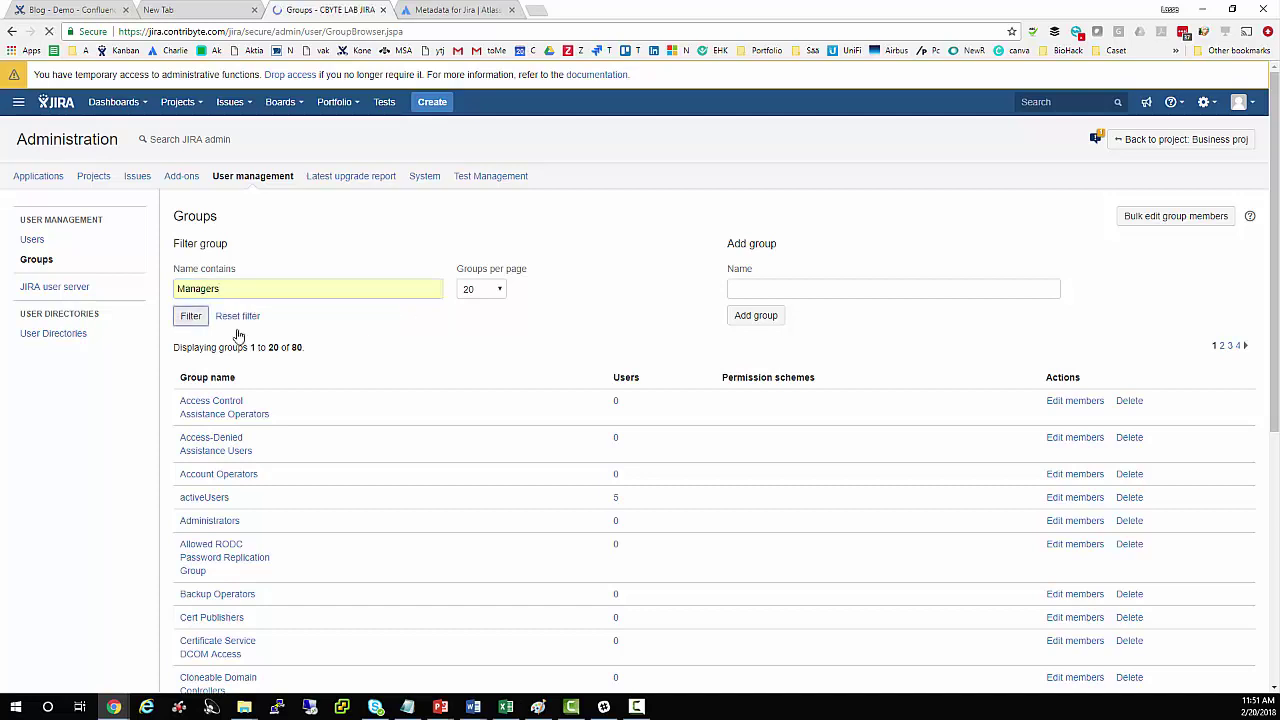